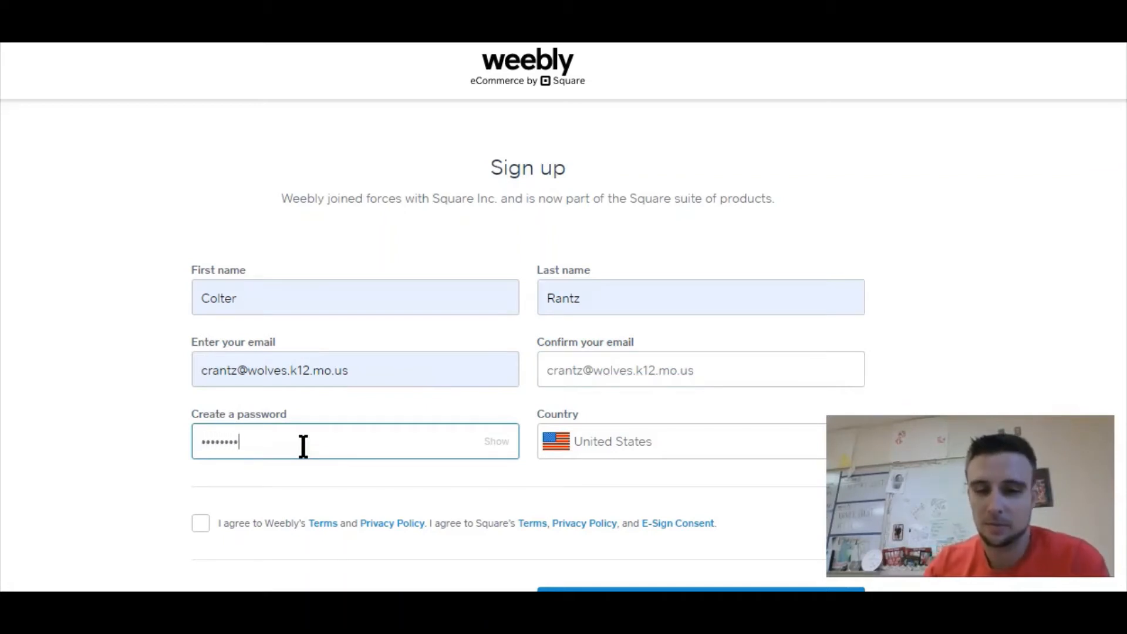
- Accept Weebly's and Square's terms and continue the sign-up
middle_click(943, 287)
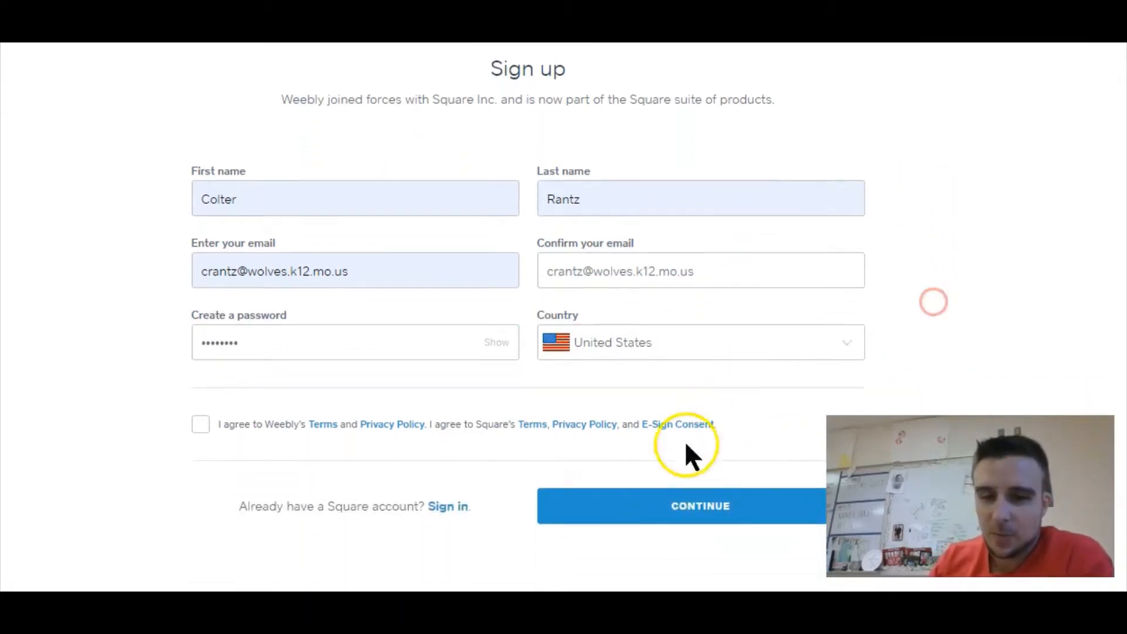
left_click(646, 510)
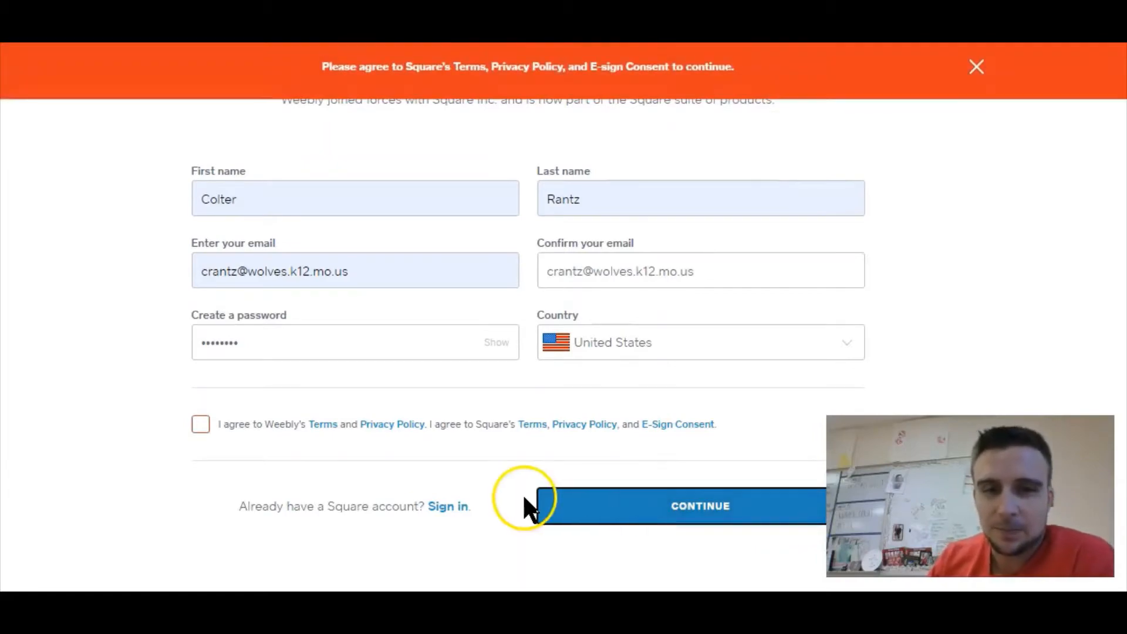
left_click(199, 424)
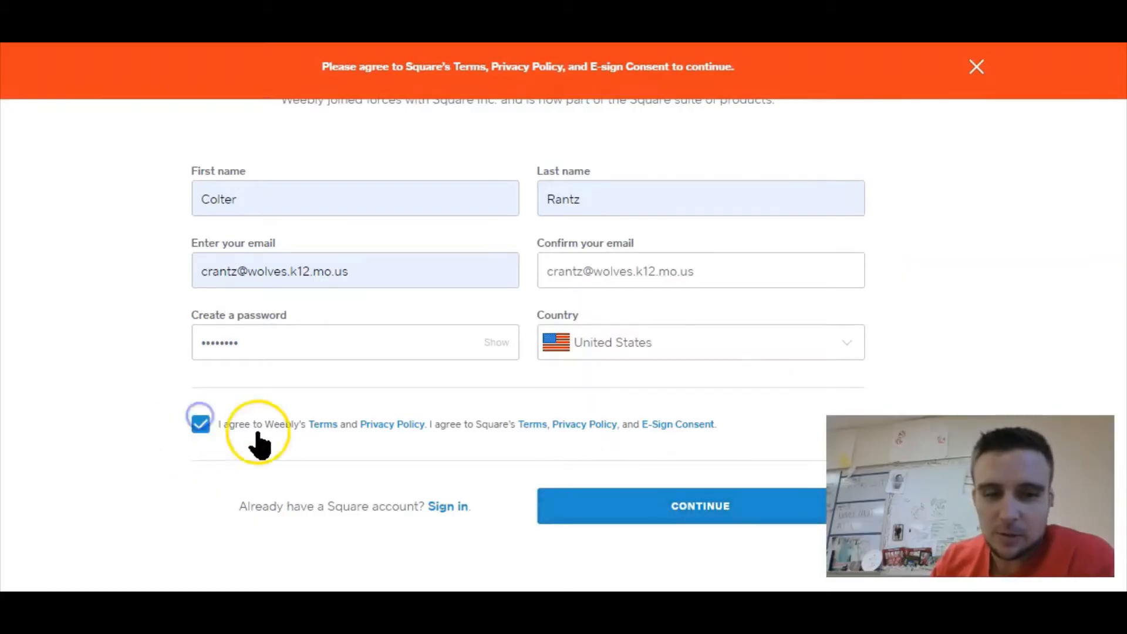
left_click(602, 511)
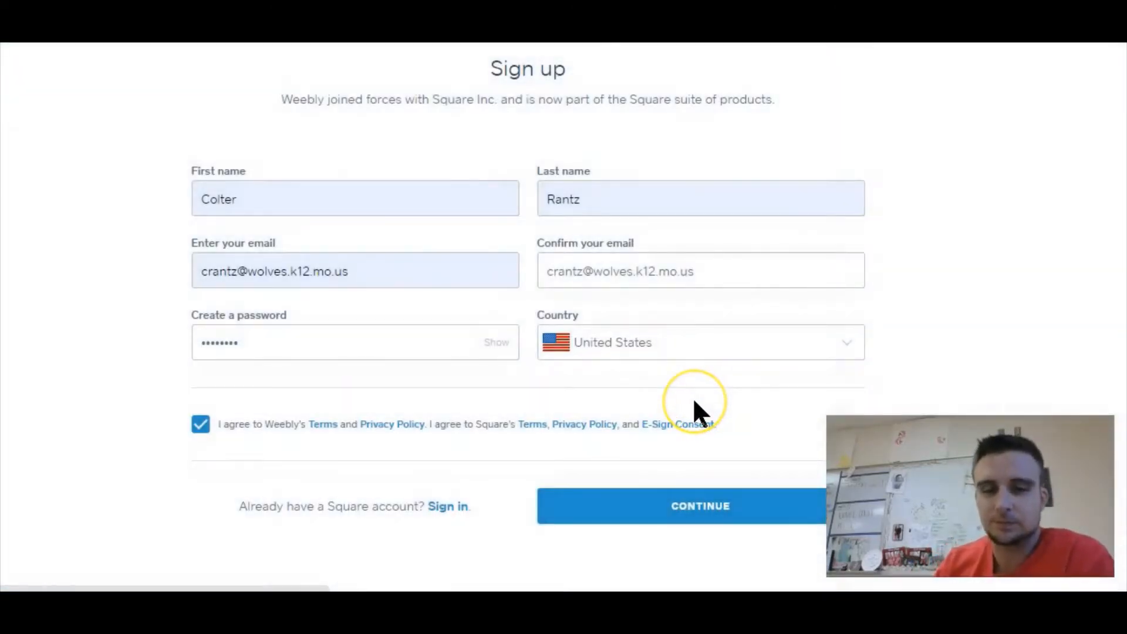
left_click(727, 496)
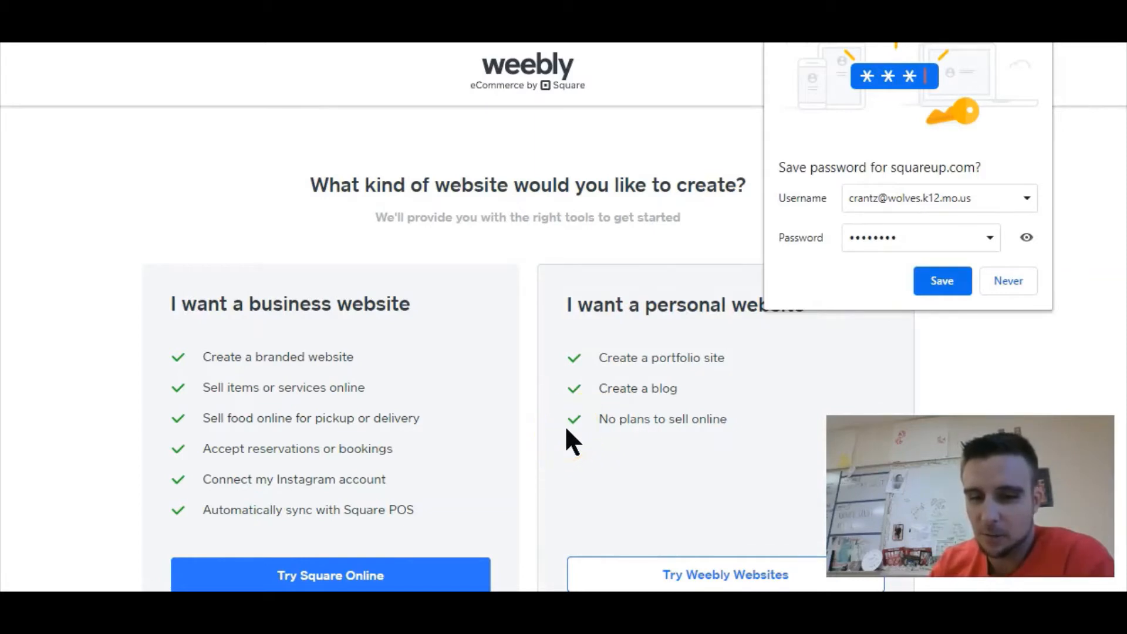
- Save the browser password prompt and choose to create a personal website with Weebly Websites
left_click(953, 291)
scroll(524, 270, "down", 2)
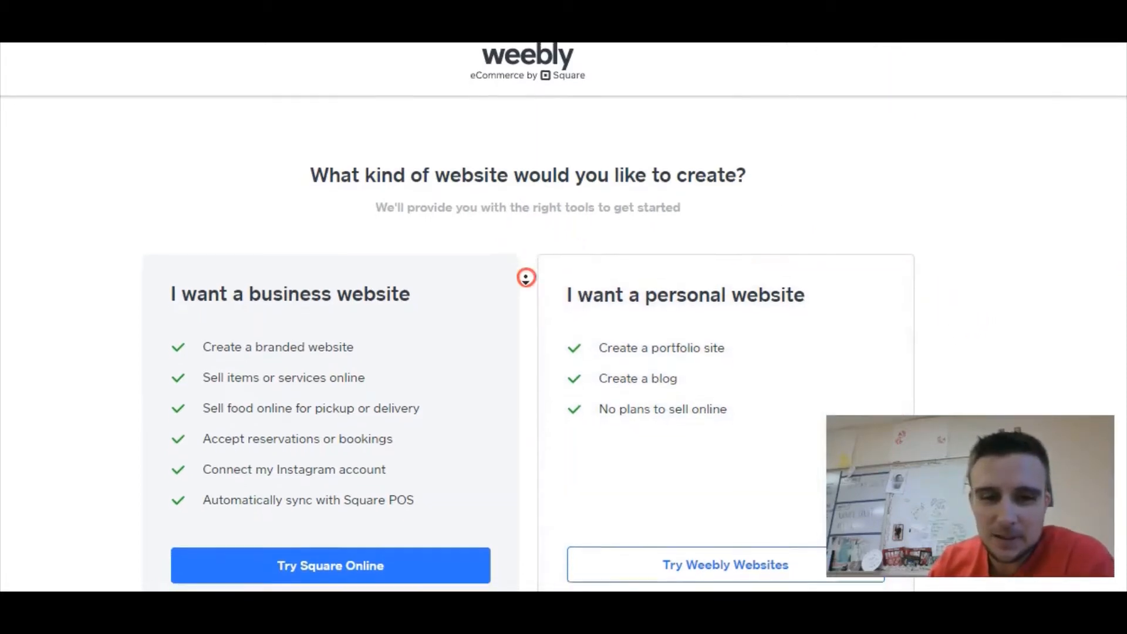
scroll(527, 288, "down", 2)
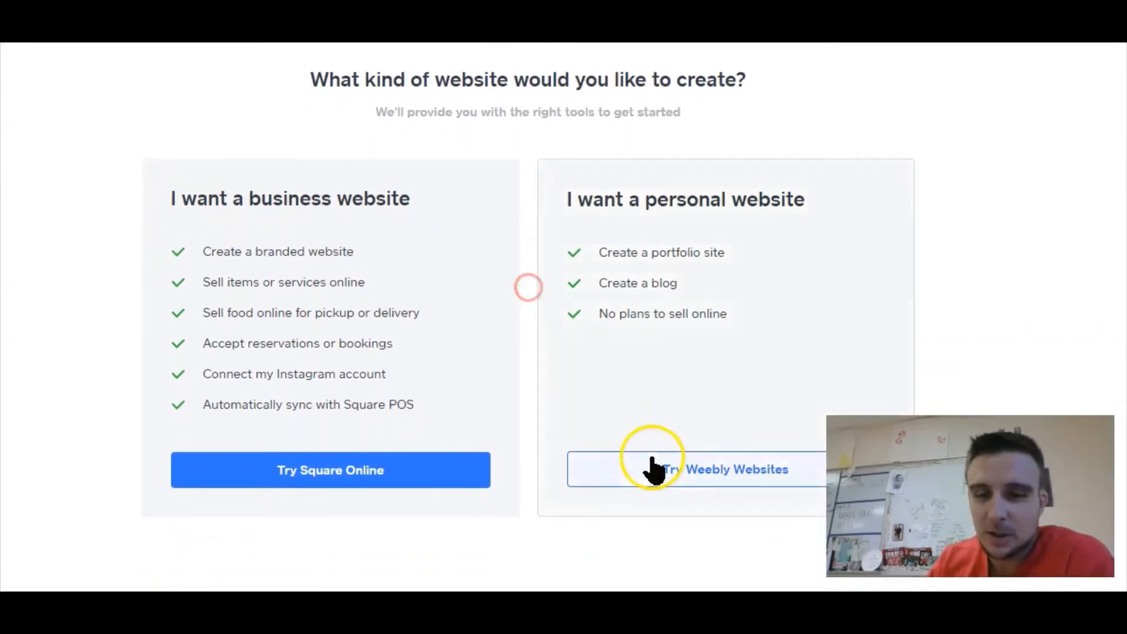
left_click(653, 462)
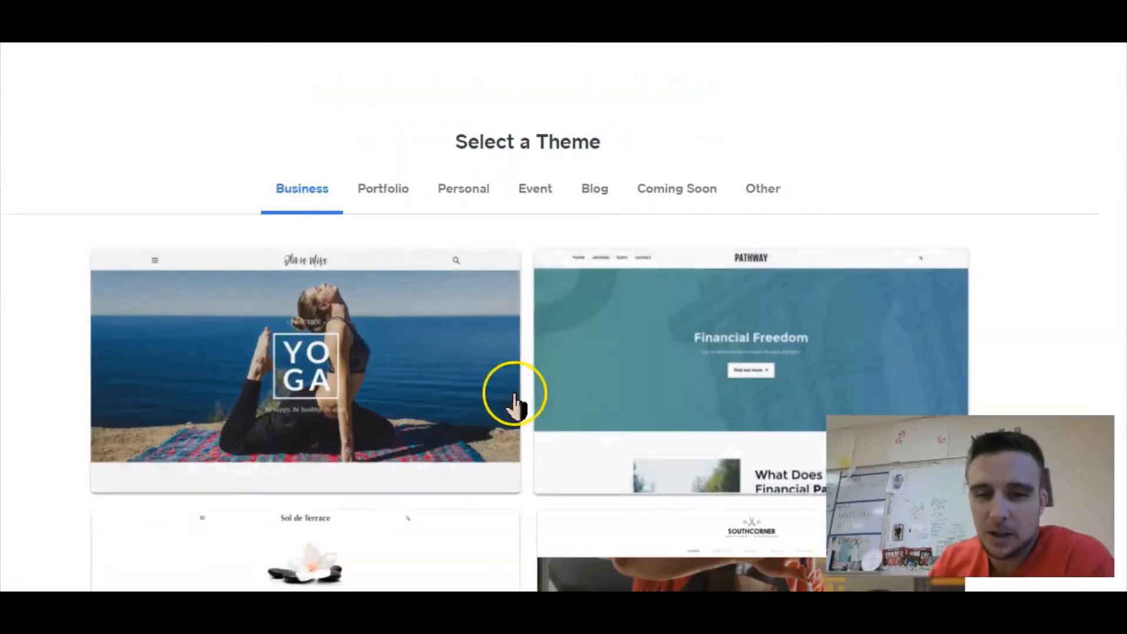
- Open the preview of the Barney's Burgers theme from the Business themes
middle_click(917, 155)
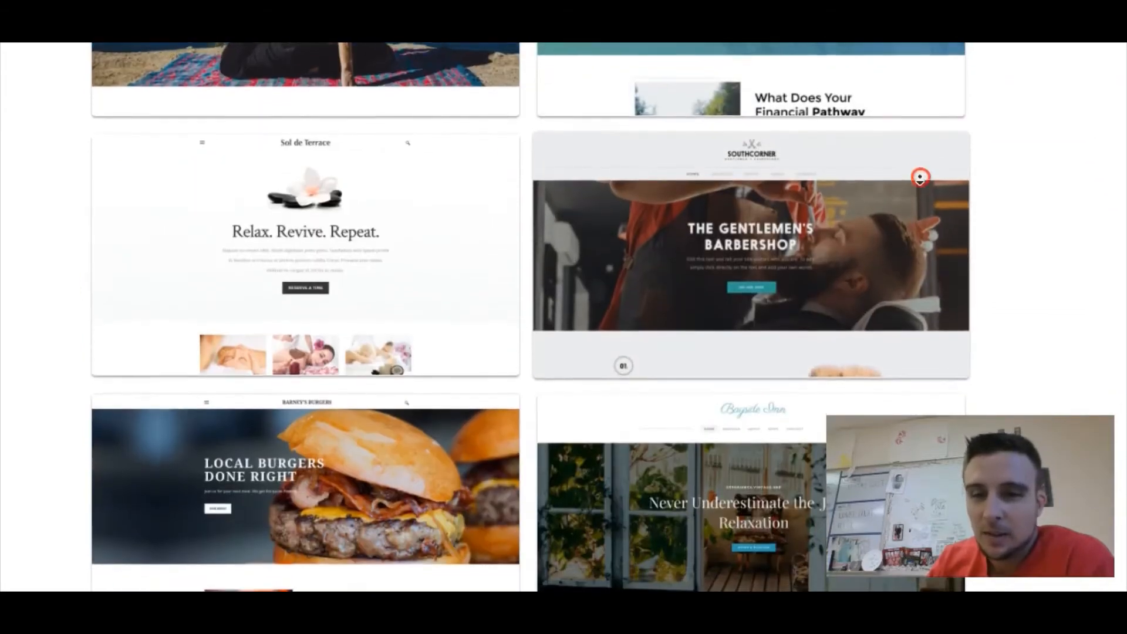
scroll(920, 177, "down", 5)
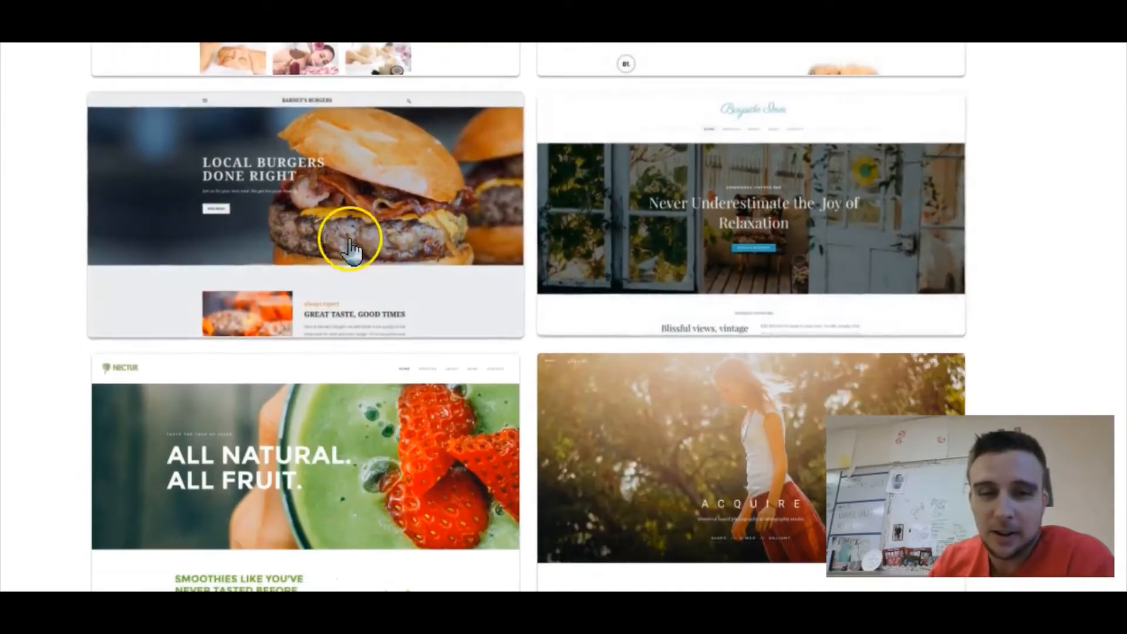
left_click(349, 241)
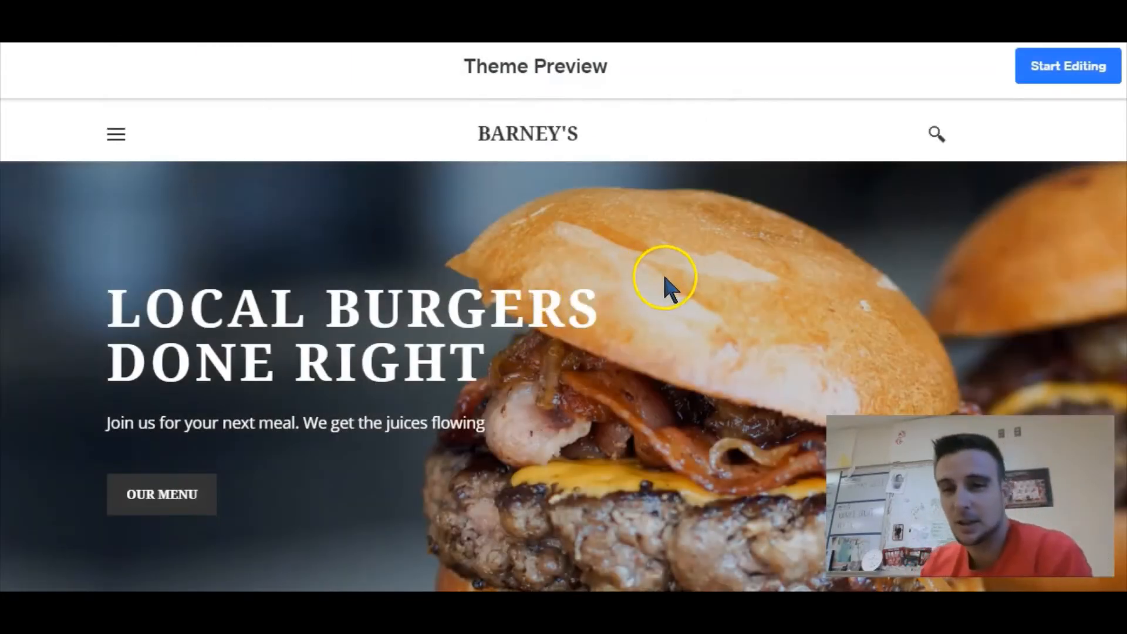
- Browse the Barney's theme preview and start editing with that theme
scroll(548, 286, "down", 5)
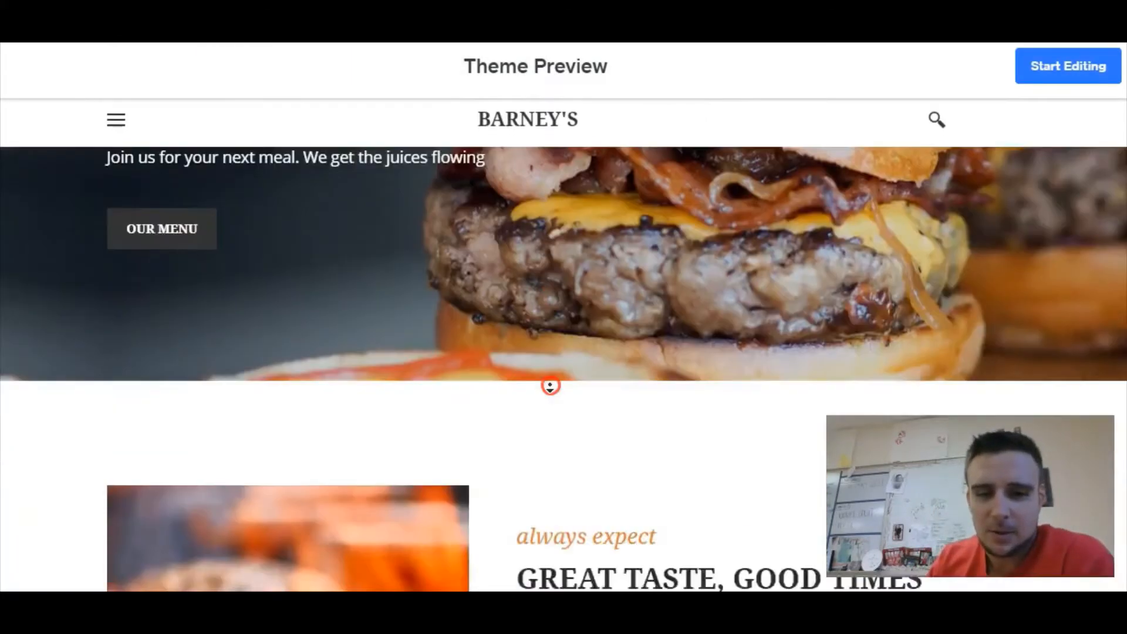
scroll(550, 386, "down", 15)
left_click(561, 430)
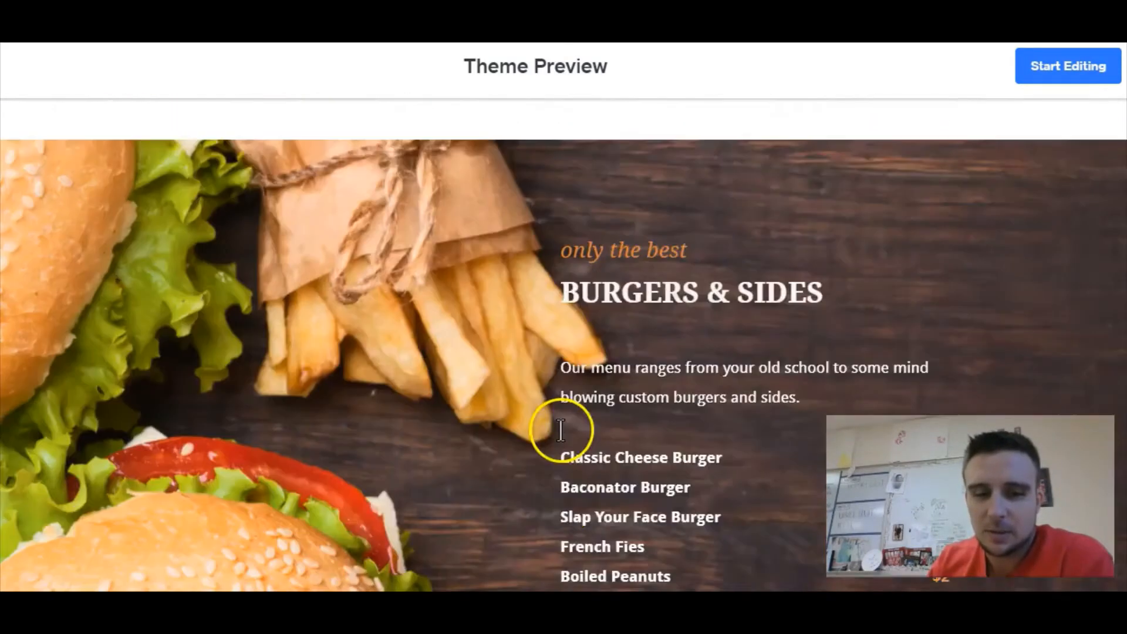
scroll(561, 431, "down", 15)
scroll(561, 437, "up", 20)
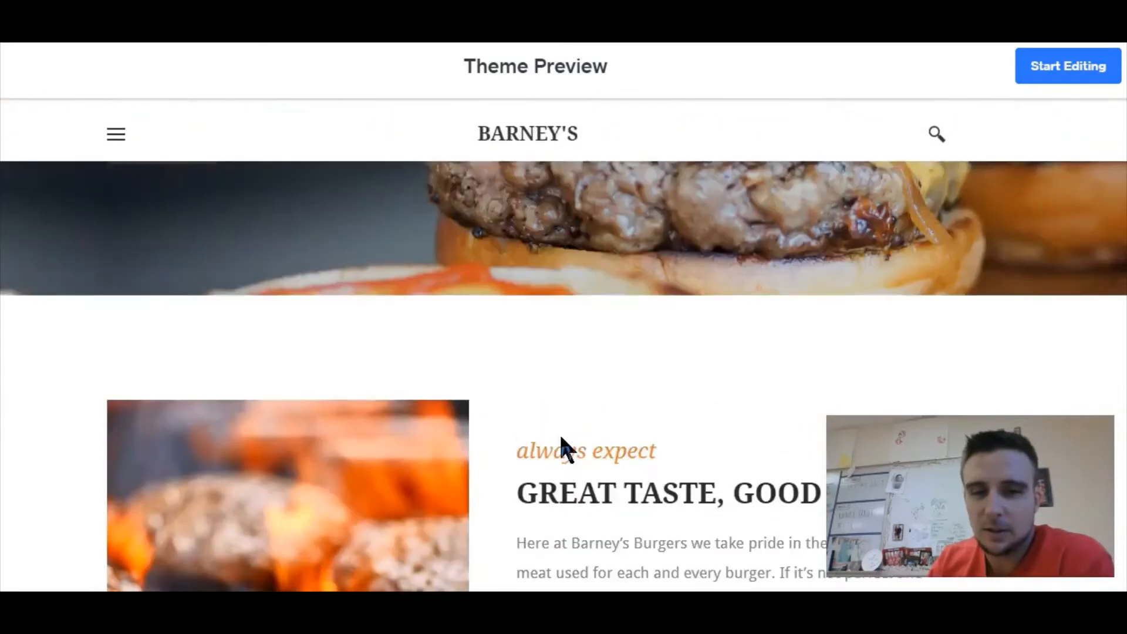
scroll(562, 450, "up", 5)
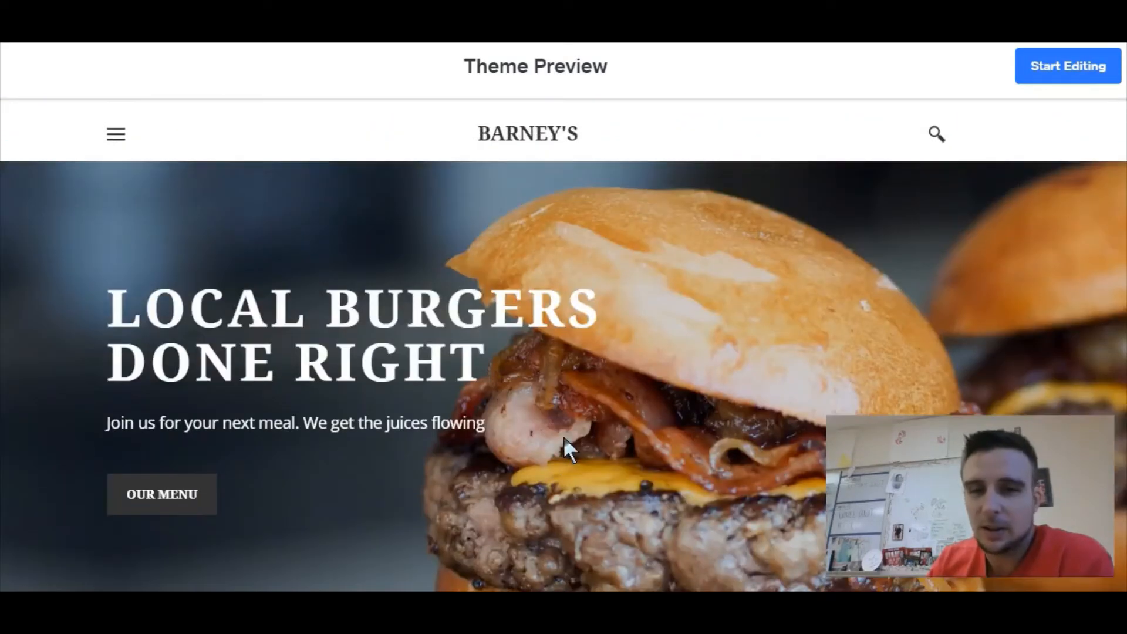
left_click(1026, 70)
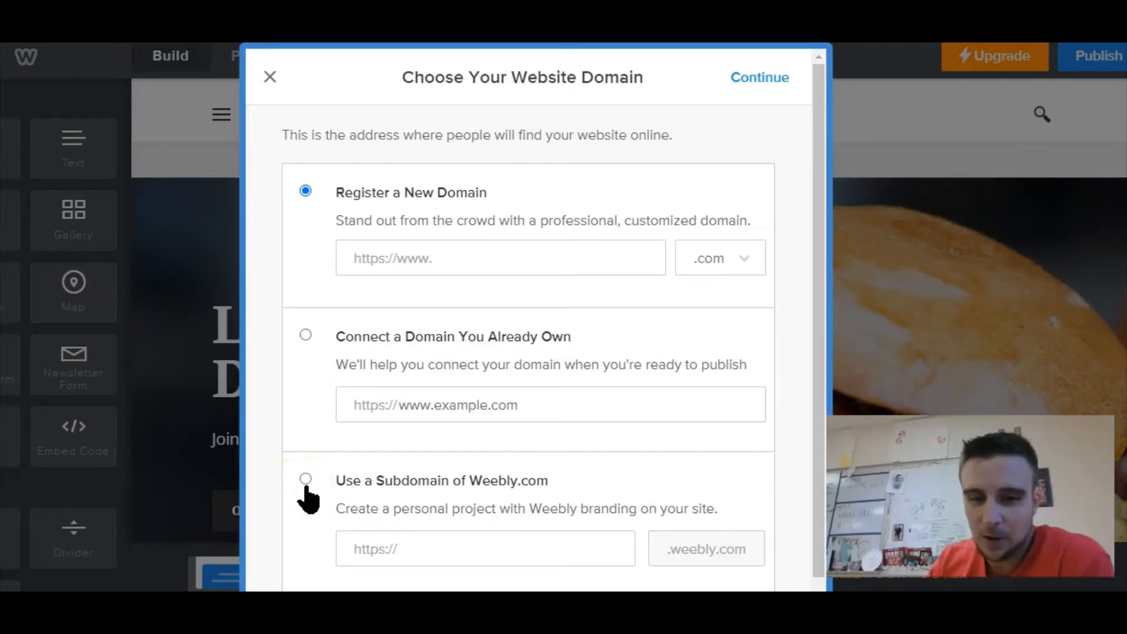
- Choose a Weebly.com subdomain and set its address to TheologicalThoughts13
left_click(498, 546)
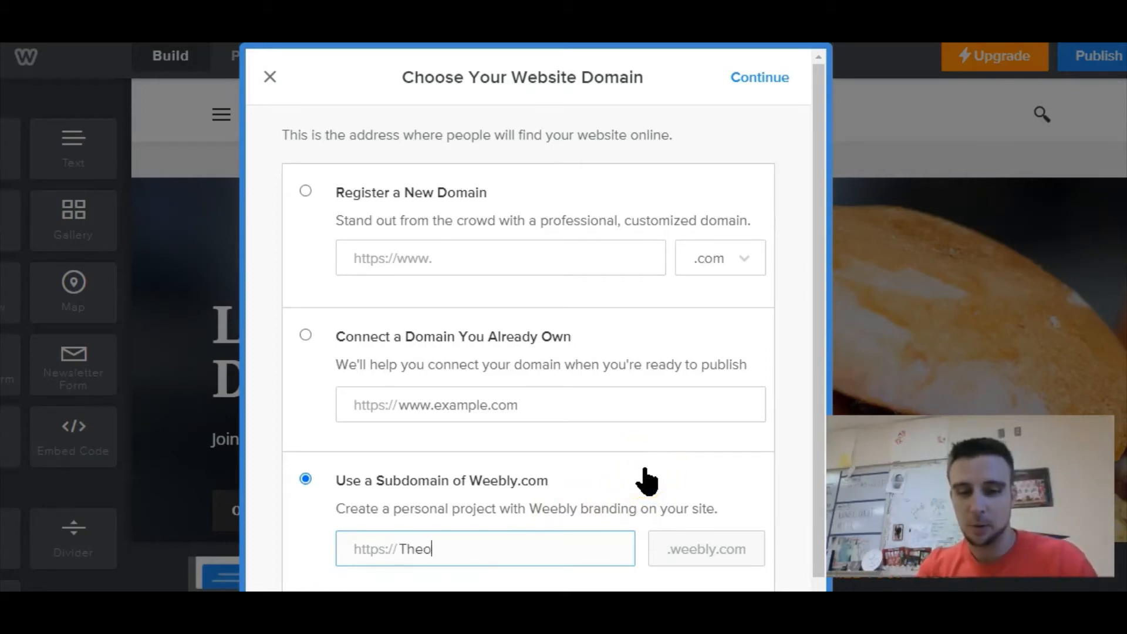
type("TheologicalThoughts")
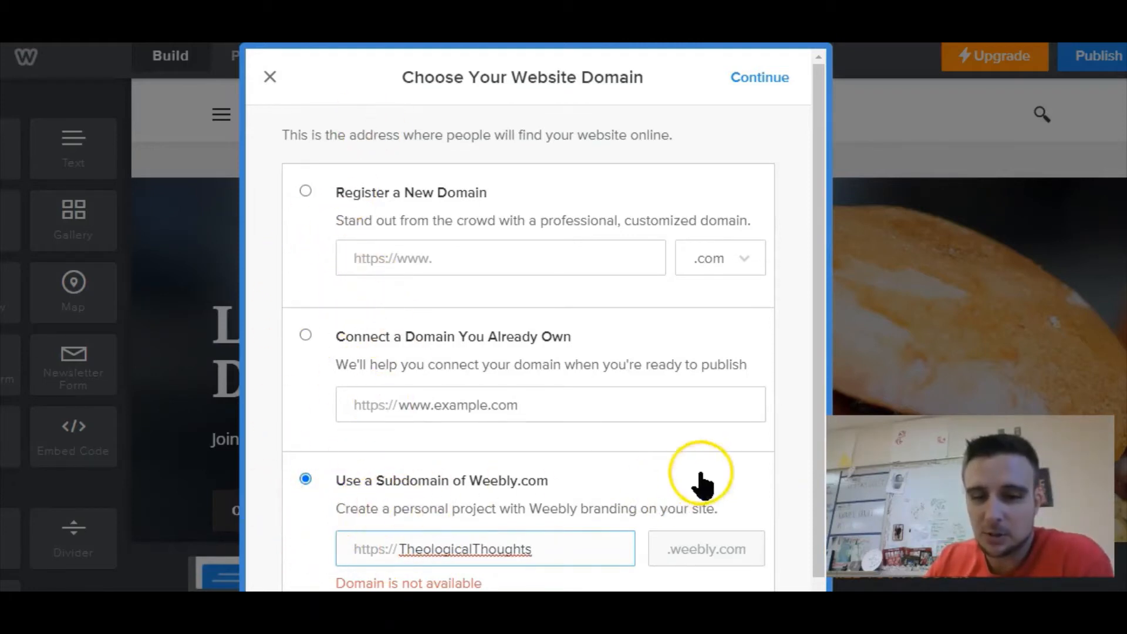
left_click_drag(817, 502, 816, 528)
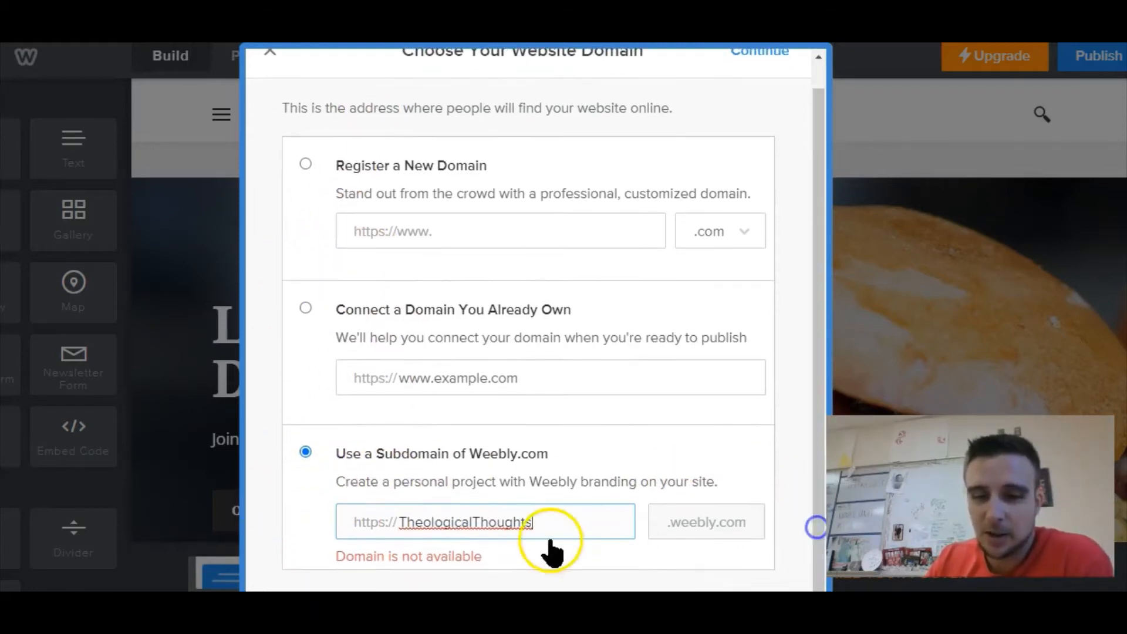
left_click_drag(813, 465, 814, 484)
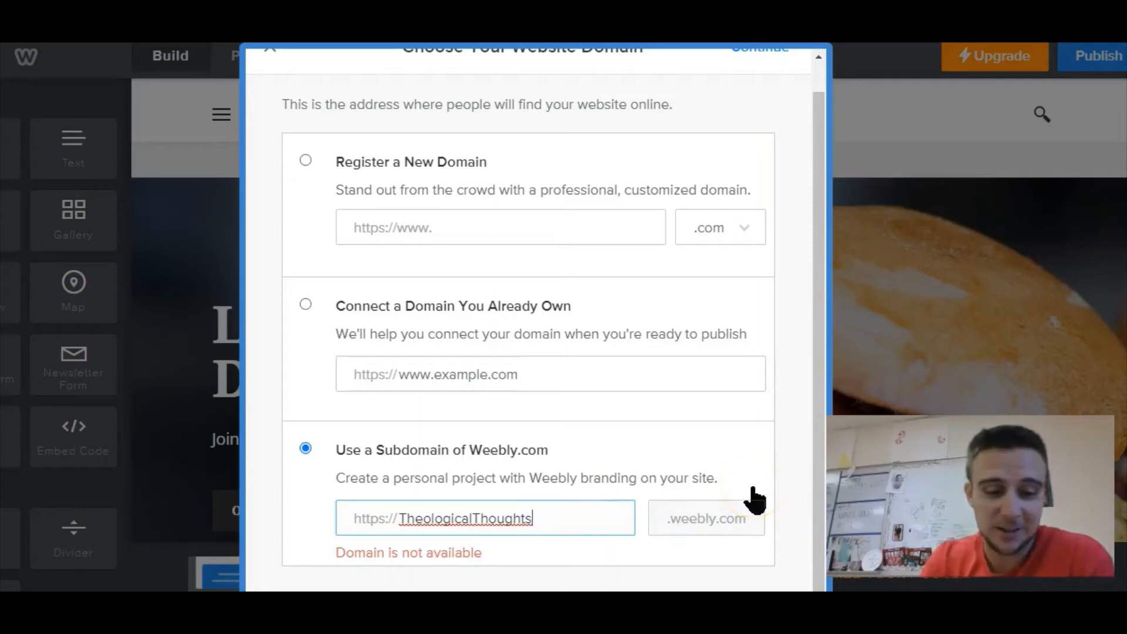
type("13")
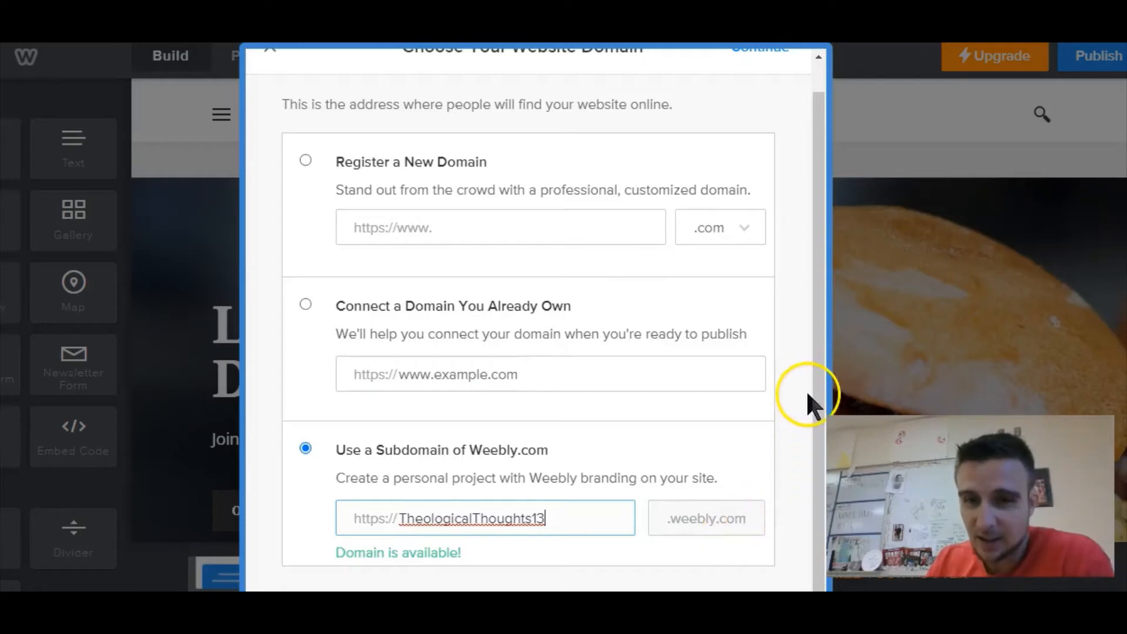
- Confirm the subdomain choice and continue to the site editor
left_click(722, 522)
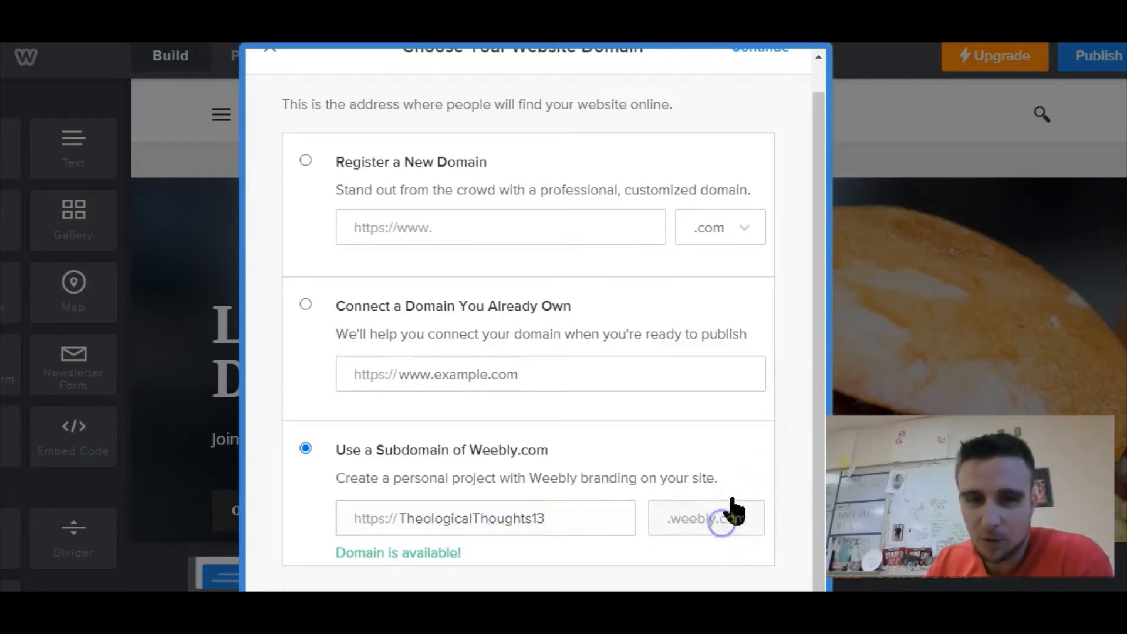
scroll(732, 499, "up", 1)
scroll(732, 499, "down", 1)
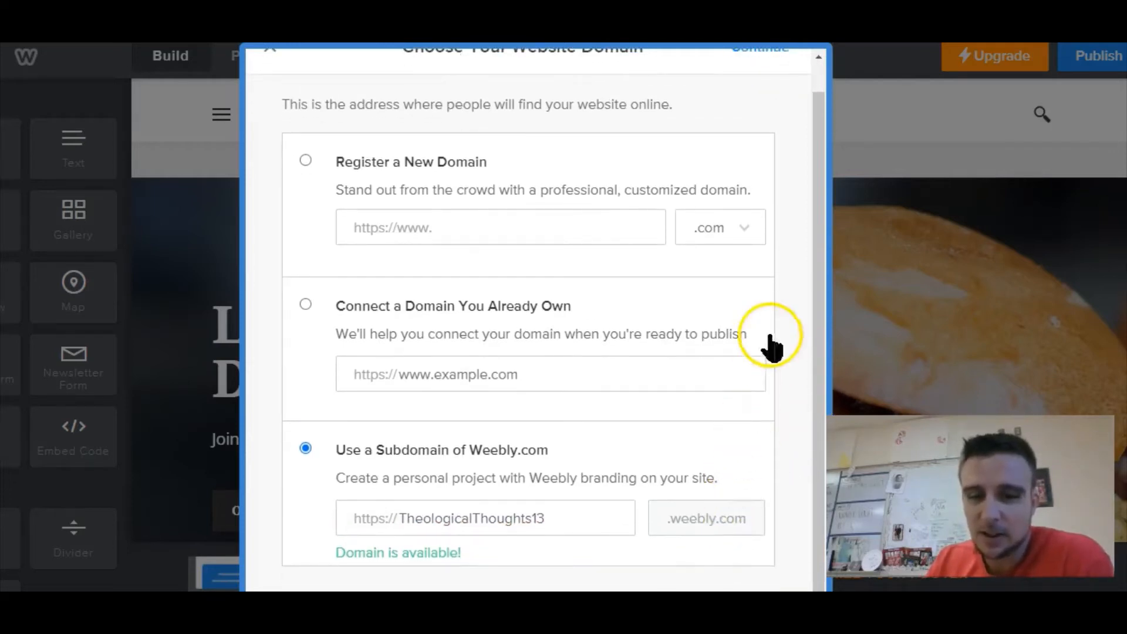
scroll(775, 364, "up", 1)
scroll(740, 353, "down", 1)
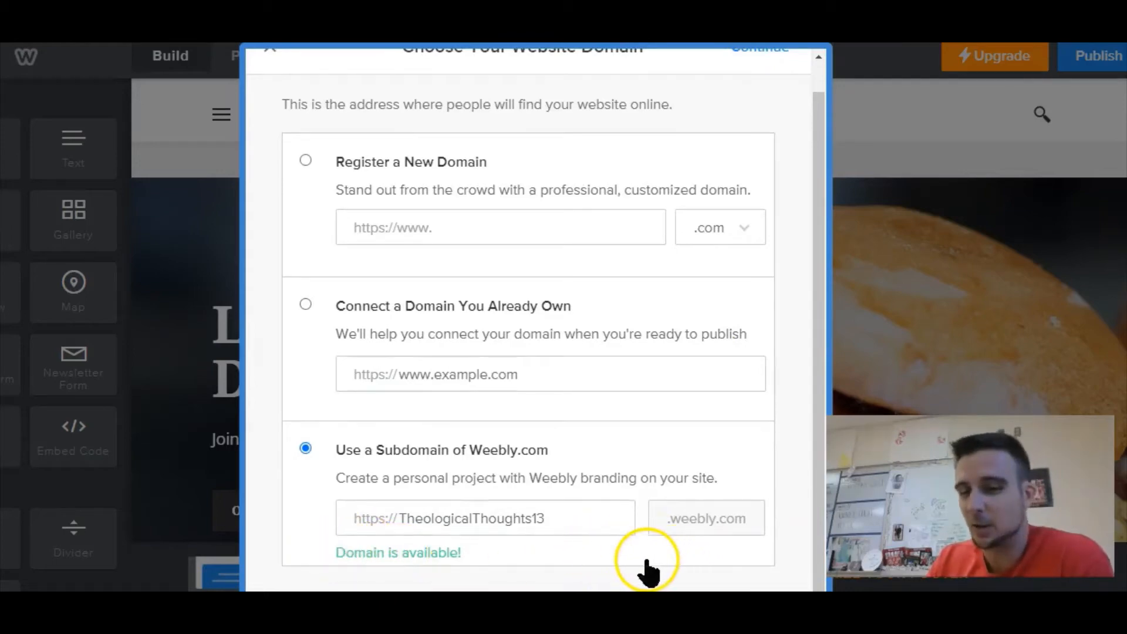
scroll(652, 564, "up", 1)
left_click(774, 80)
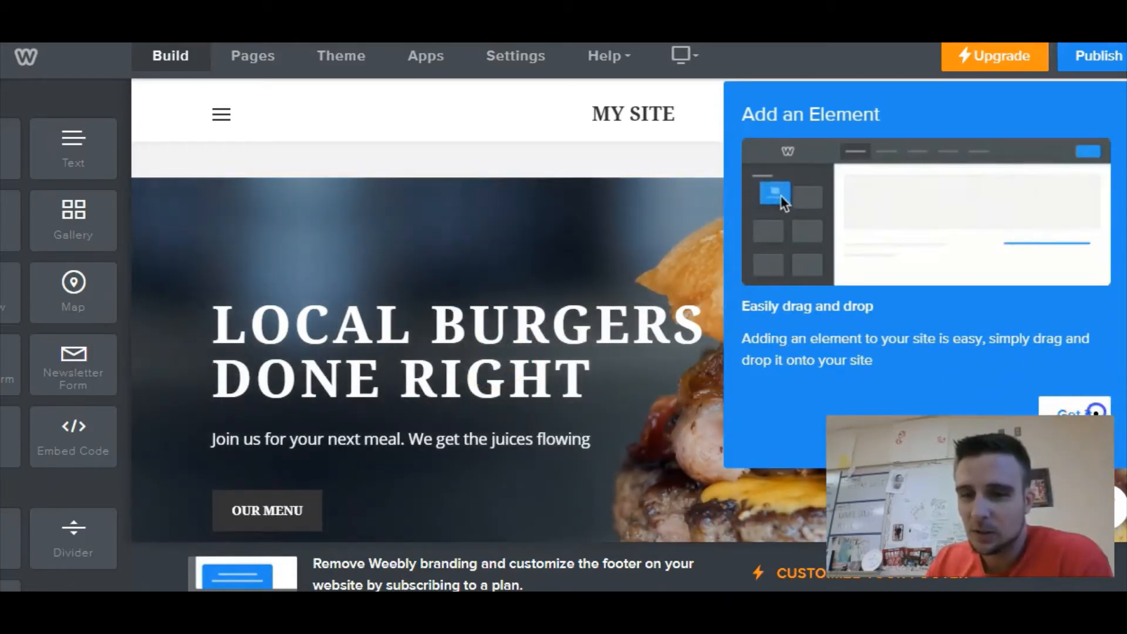
- Step through and skip the Get Started Building Your Site tour, then dismiss it
left_click(1086, 411)
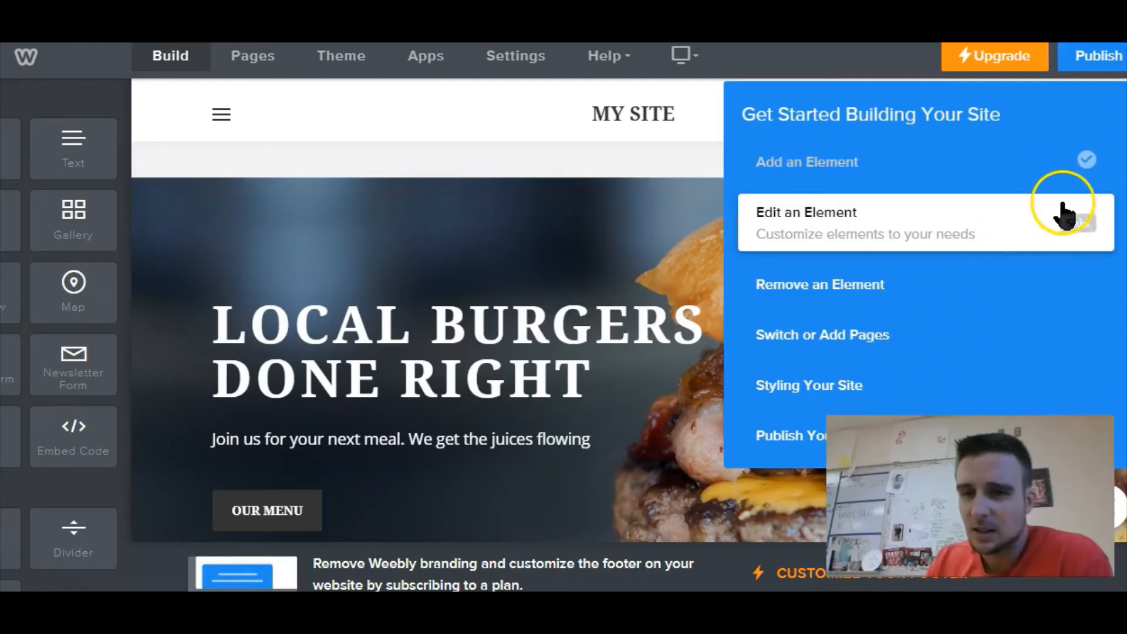
scroll(589, 212, "down", 5)
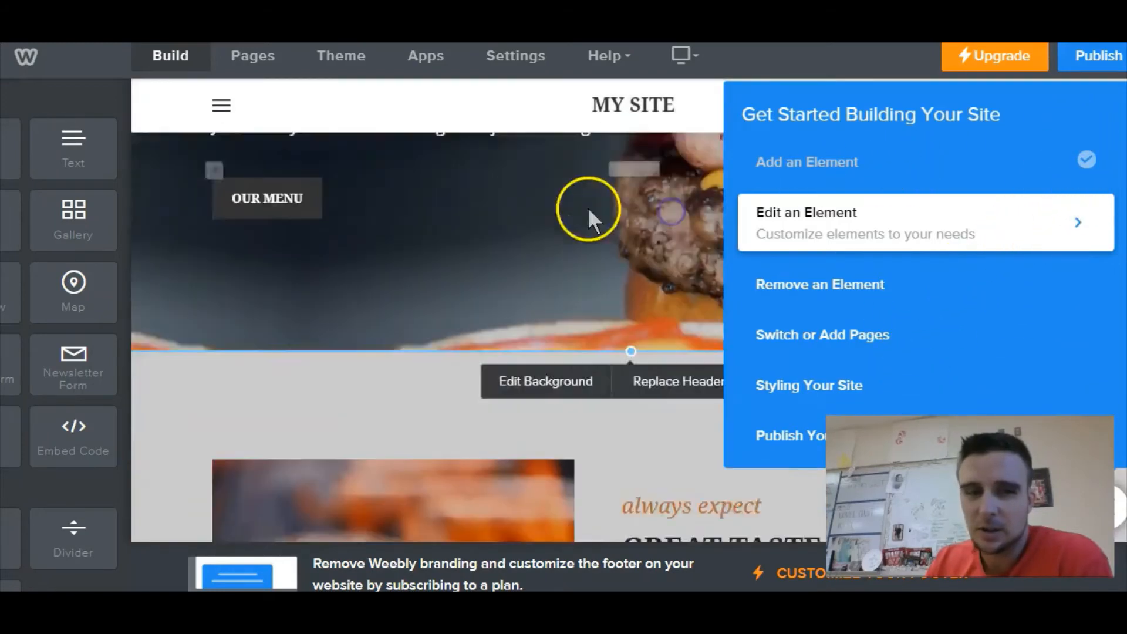
scroll(589, 210, "down", 2)
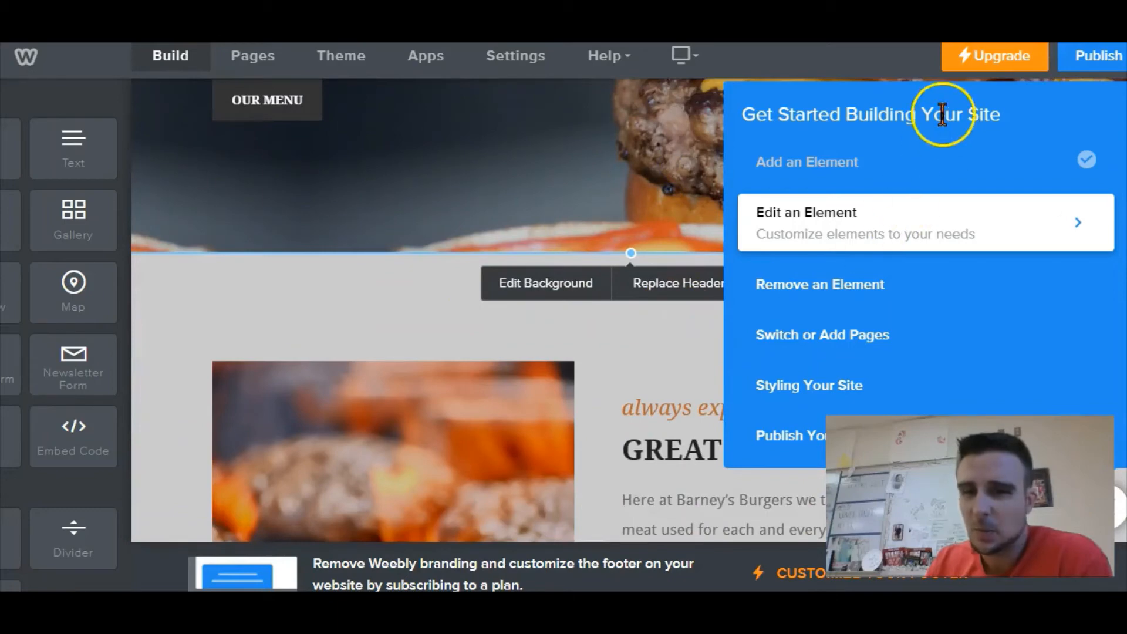
left_click(1078, 226)
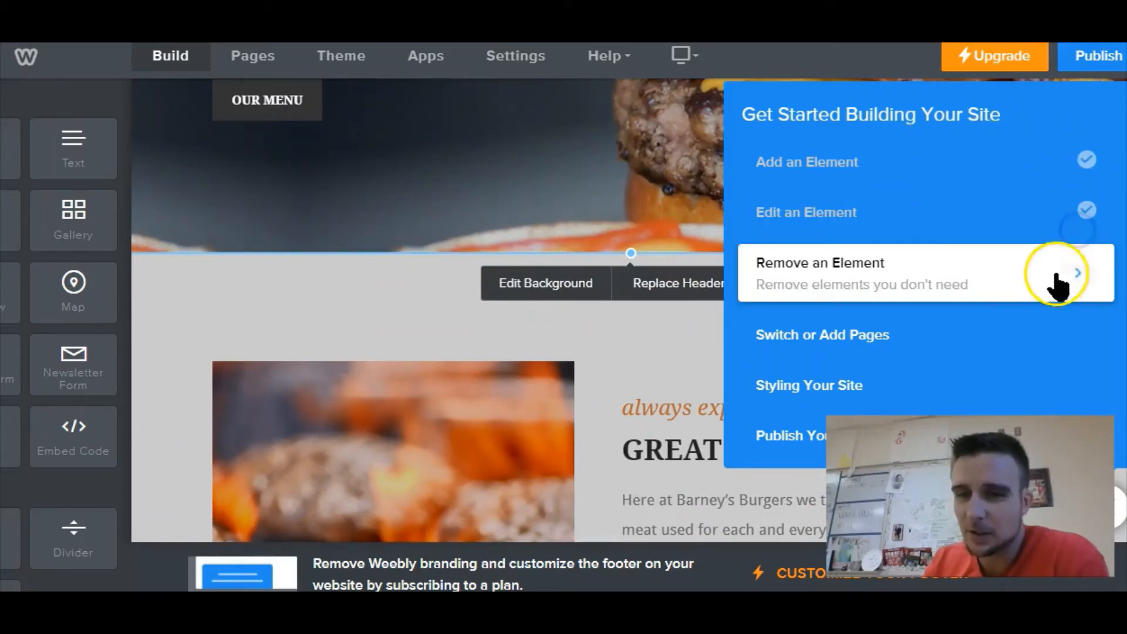
left_click(1089, 275)
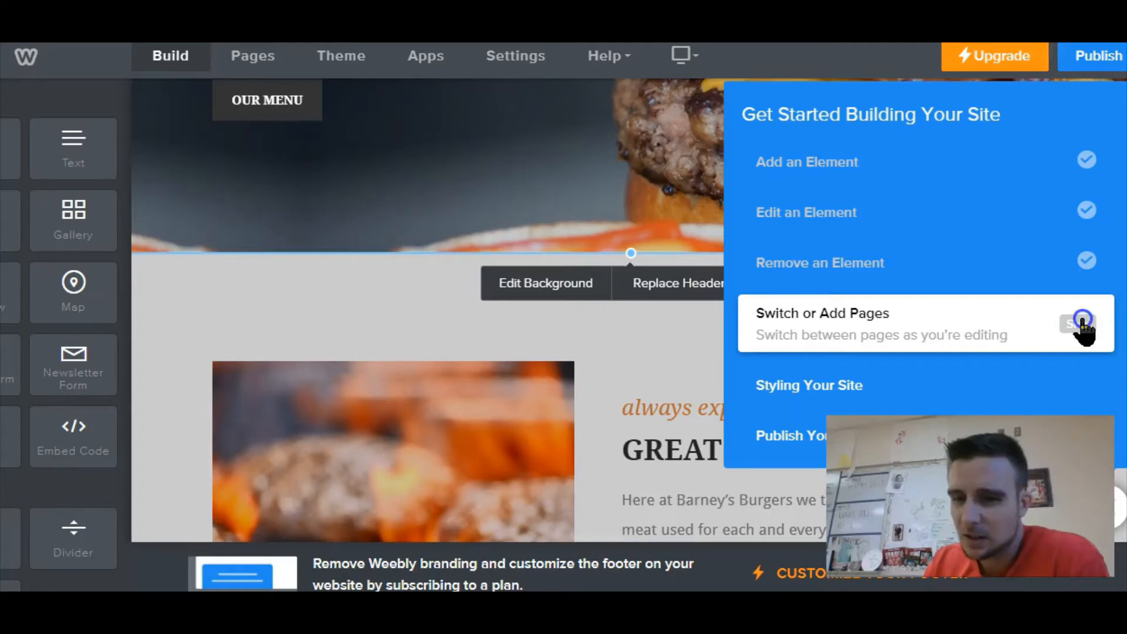
left_click(1083, 323)
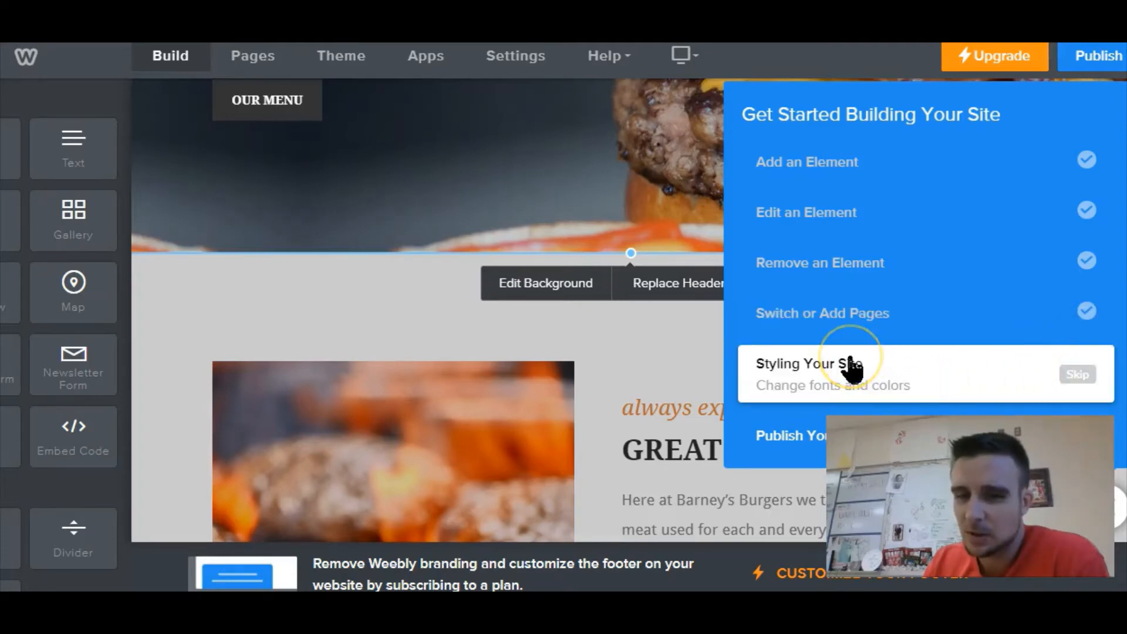
left_click(1083, 373)
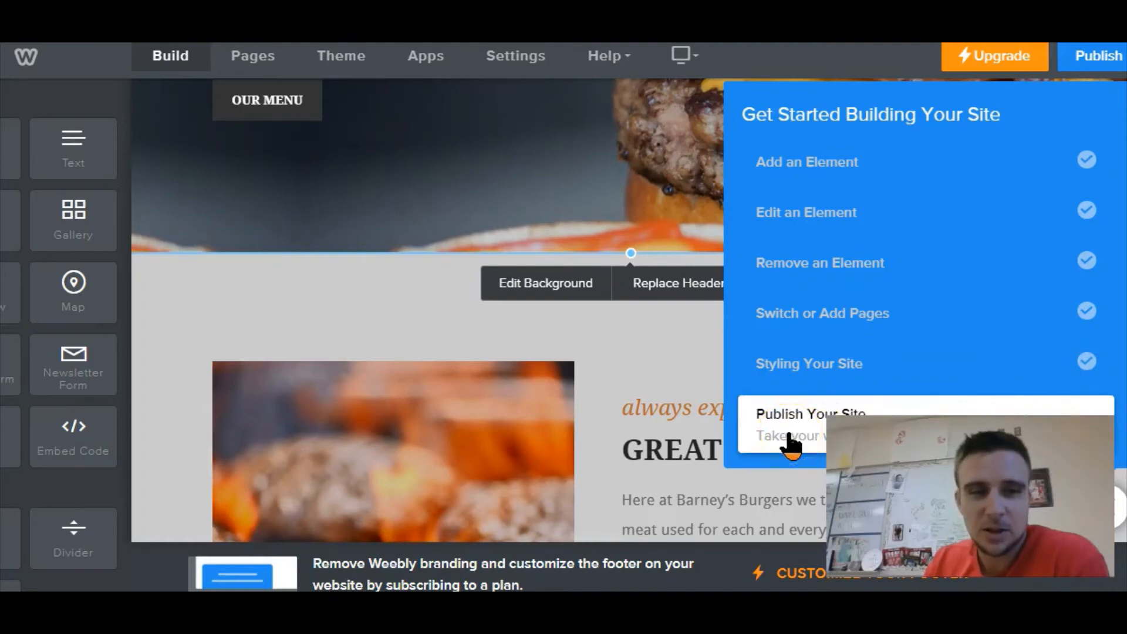
left_click(789, 435)
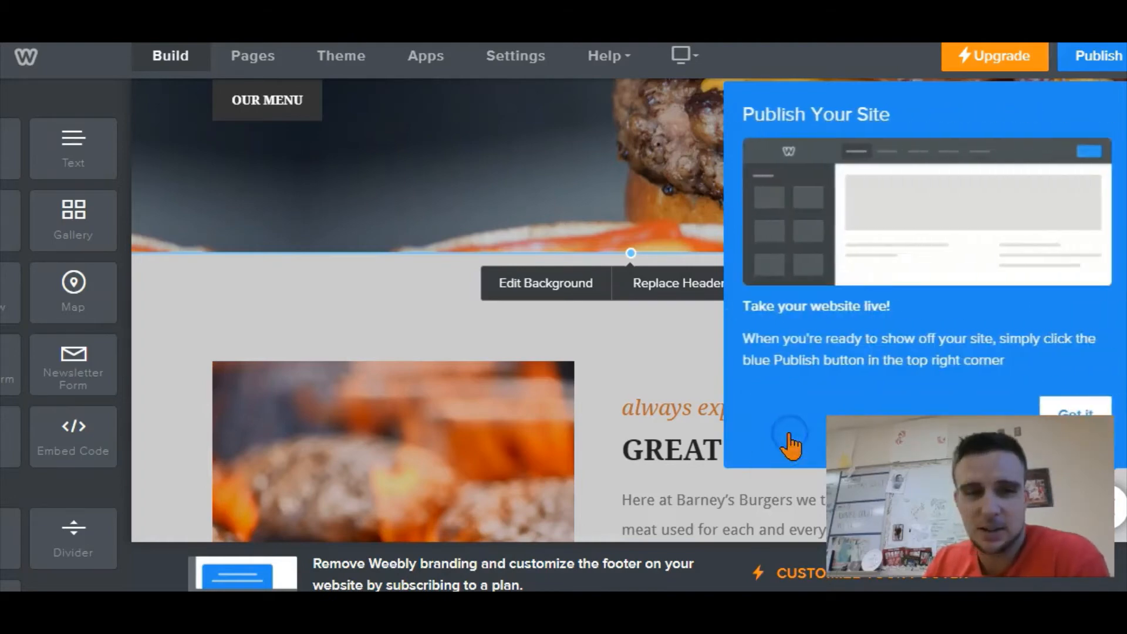
left_click(1072, 403)
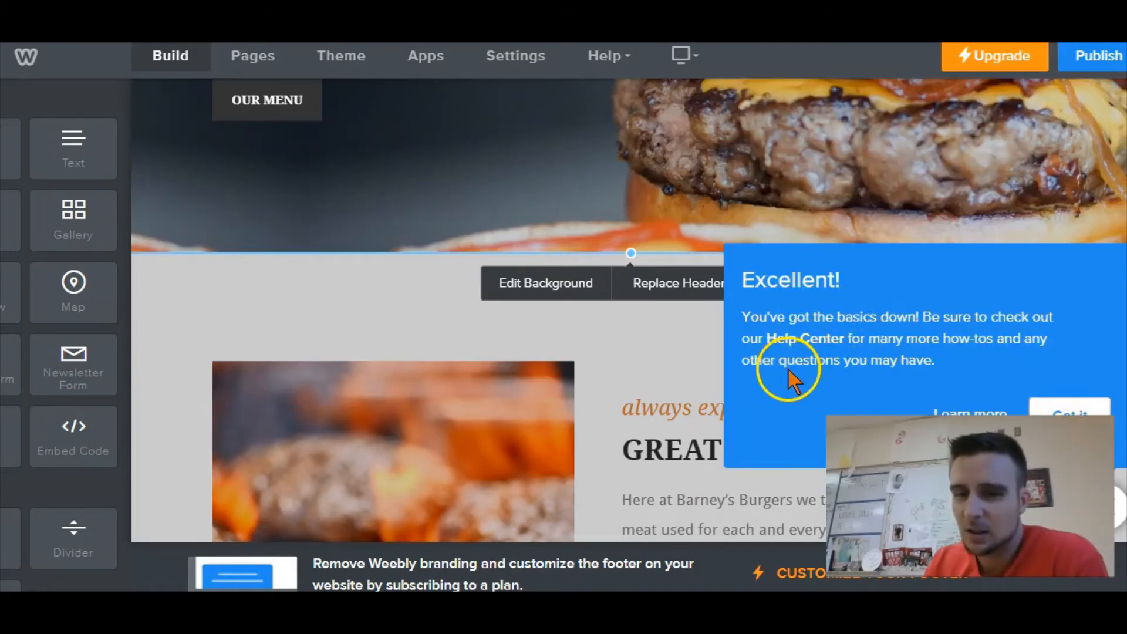
left_click(1048, 408)
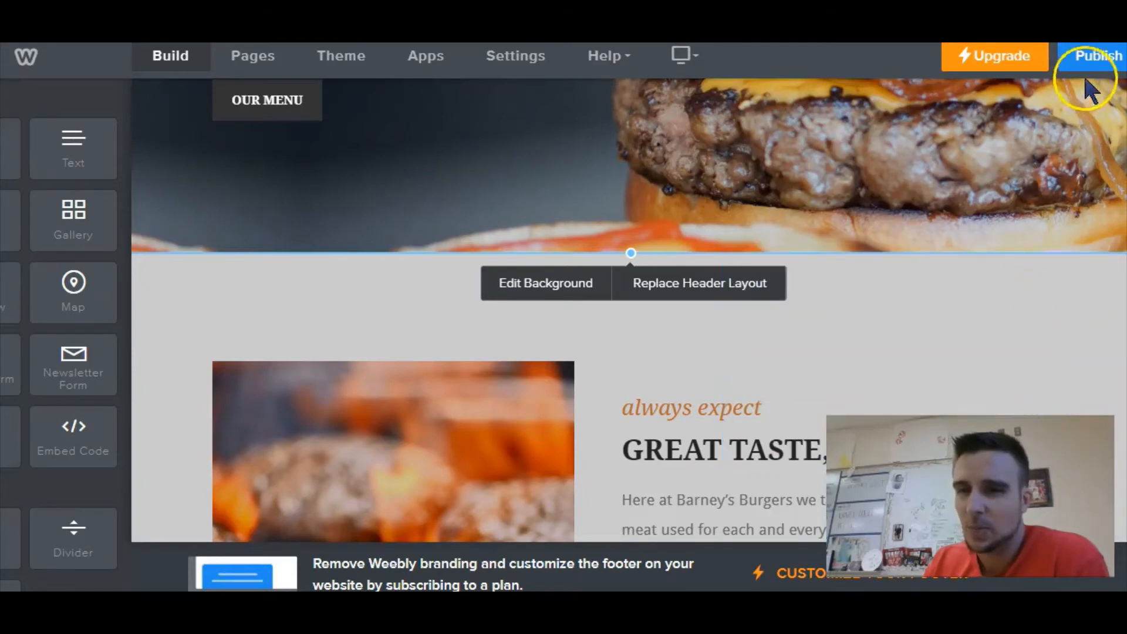
- Publish the site, keeping the TheologicalThoughts13 Weebly subdomain as its address
left_click(1096, 60)
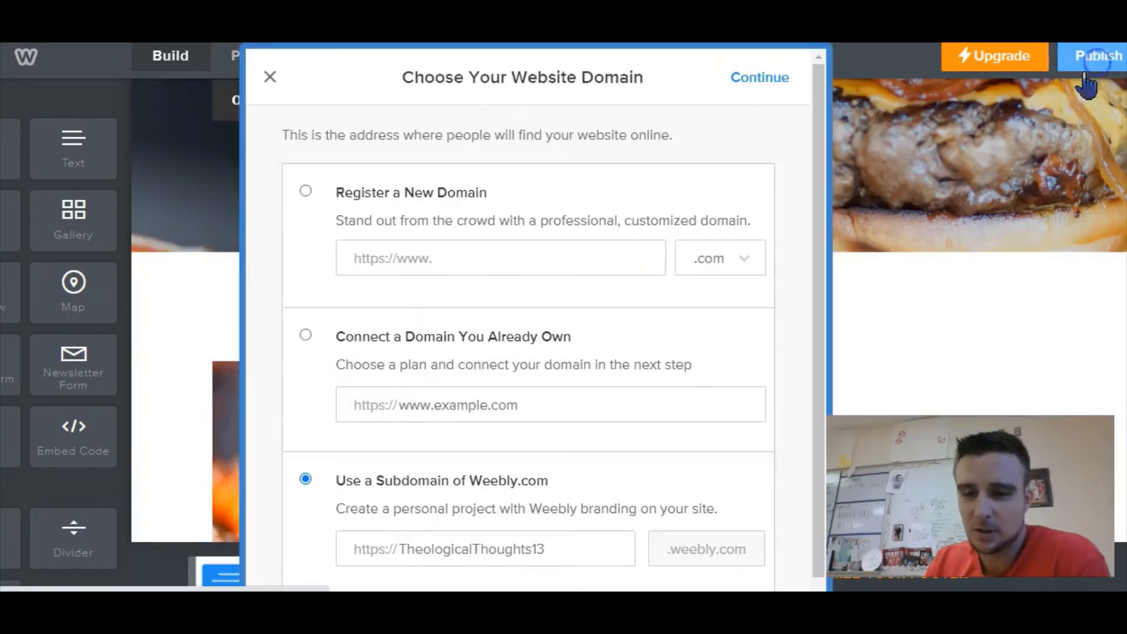
left_click_drag(825, 224, 832, 176)
left_click(781, 82)
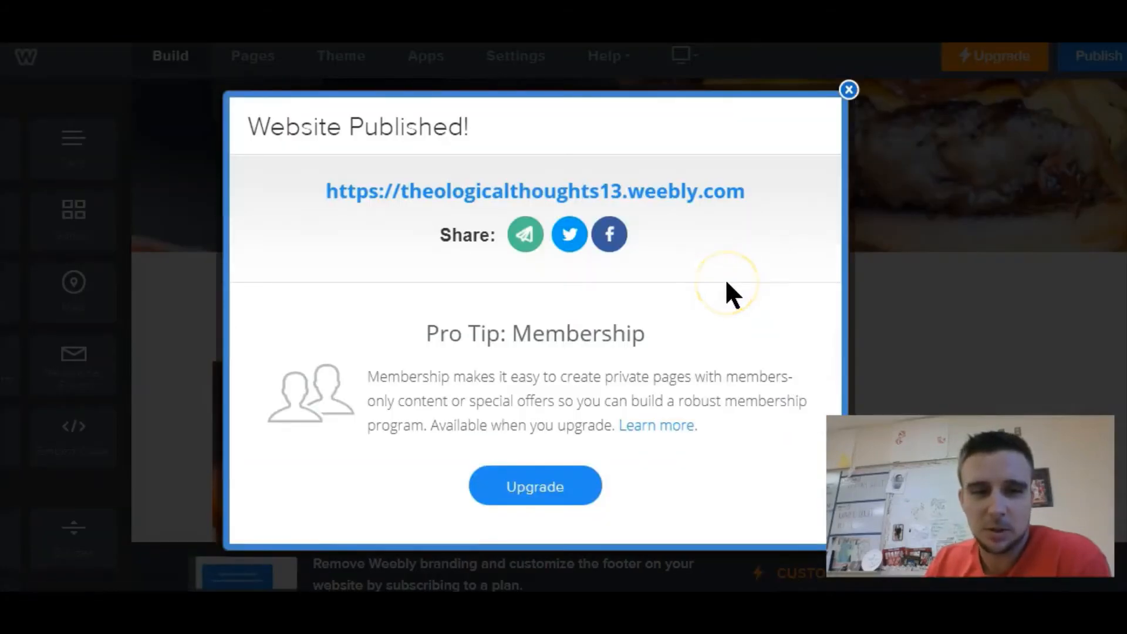
- Open the published site's address and scroll through the live homepage, then close the published dialog
left_click(711, 342)
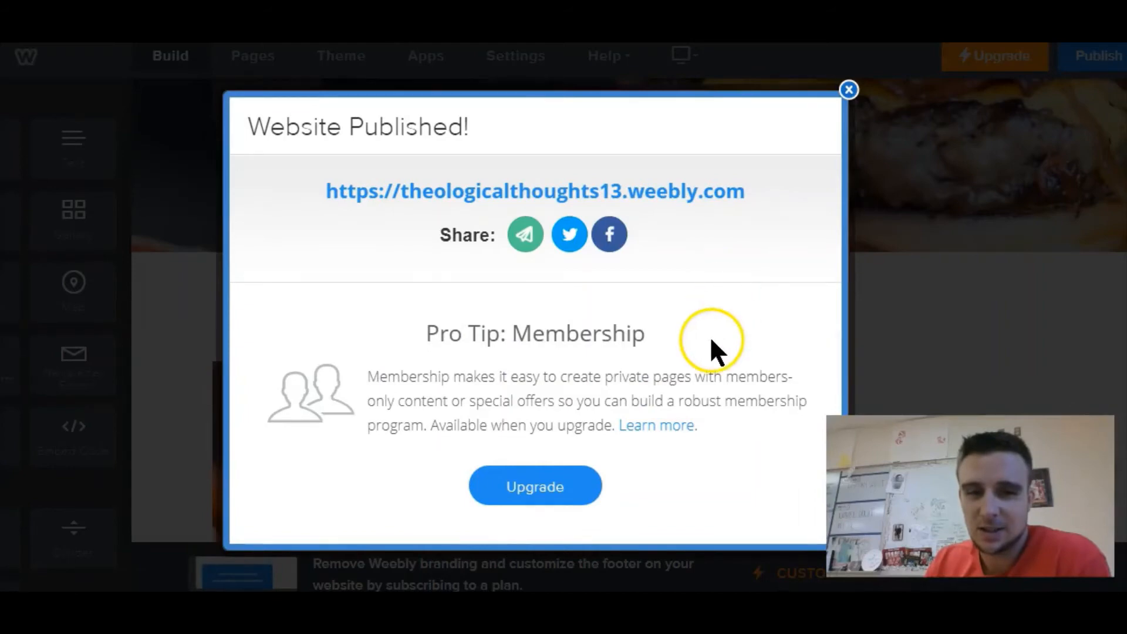
left_click(672, 195)
left_click(708, 211)
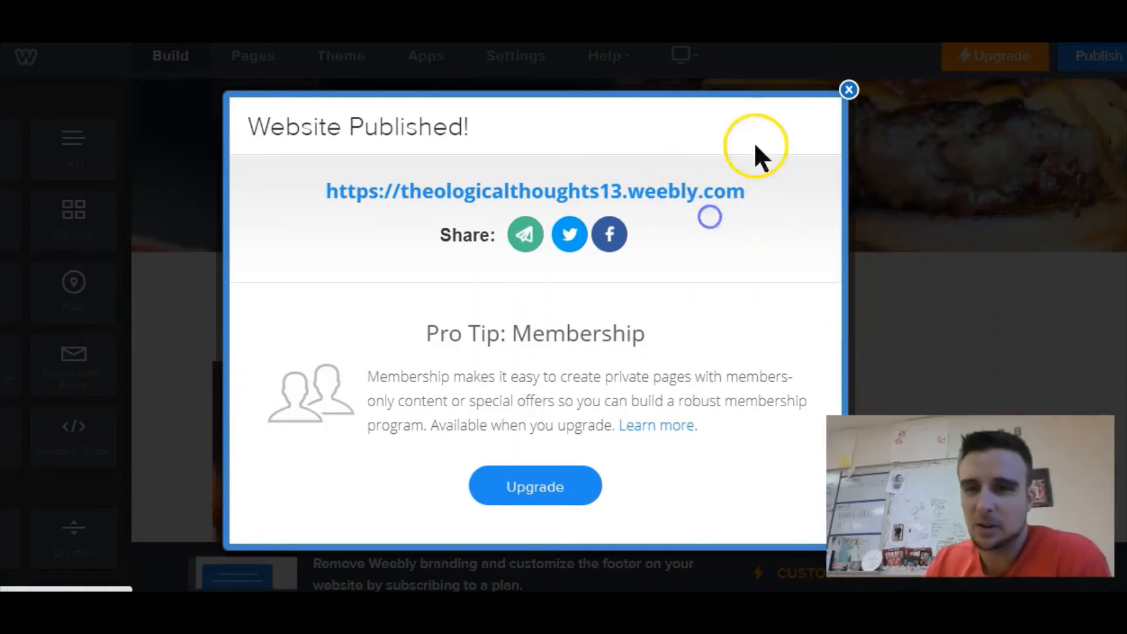
key("ctrl+Tab")
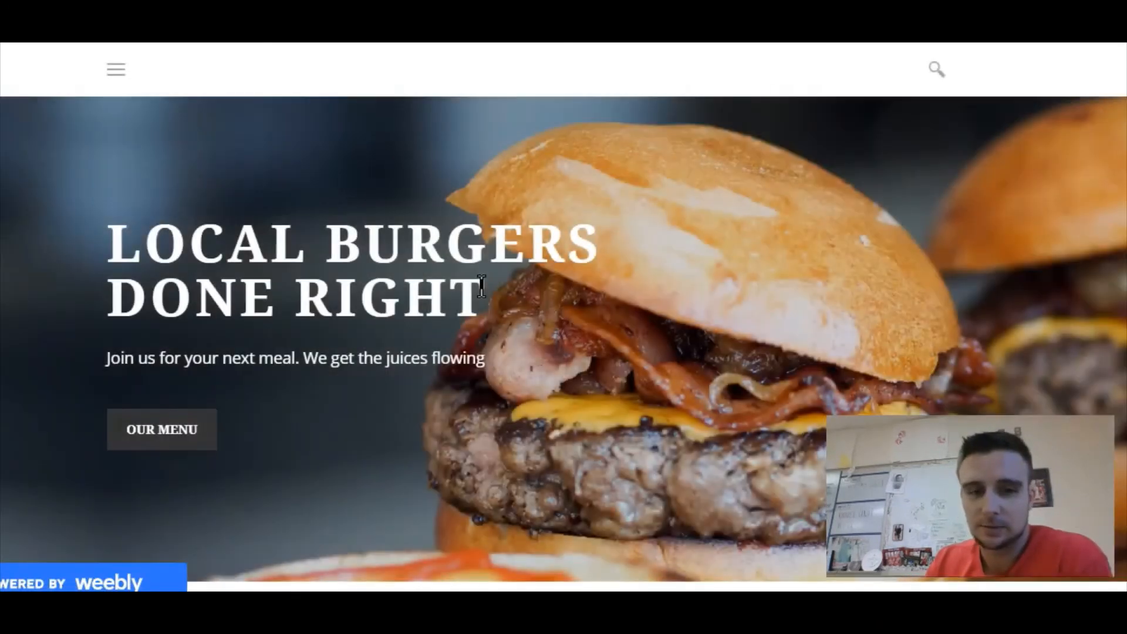
scroll(480, 282, "down", 5)
scroll(481, 286, "down", 10)
scroll(481, 286, "up", 15)
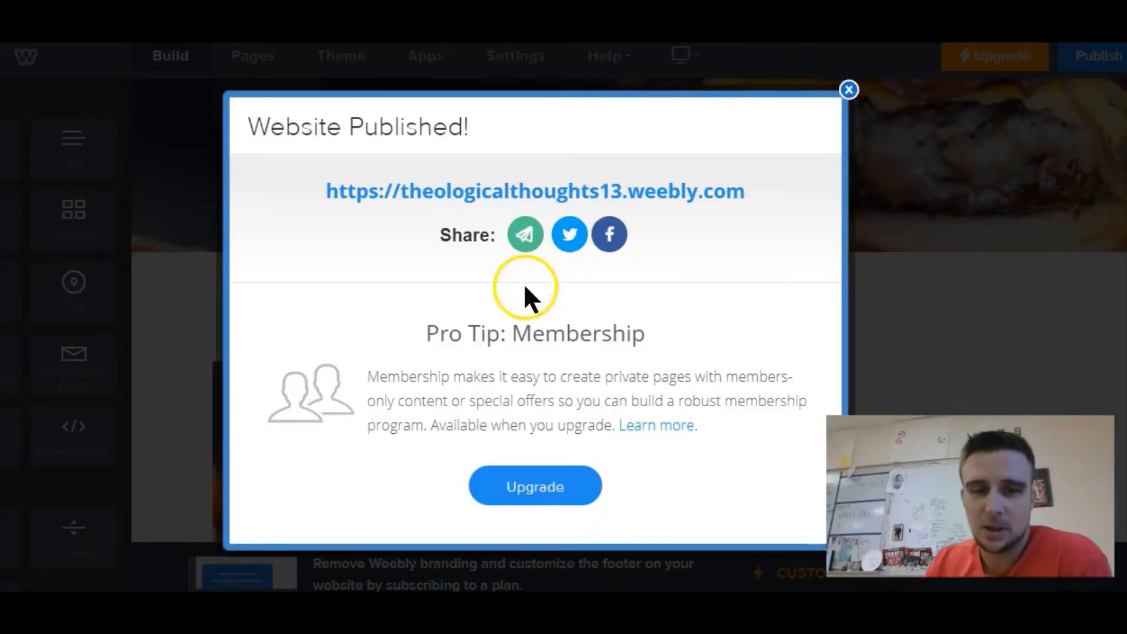
left_click(848, 92)
- Add a new blog page named Theological Post Week 1
scroll(525, 294, "up", 5)
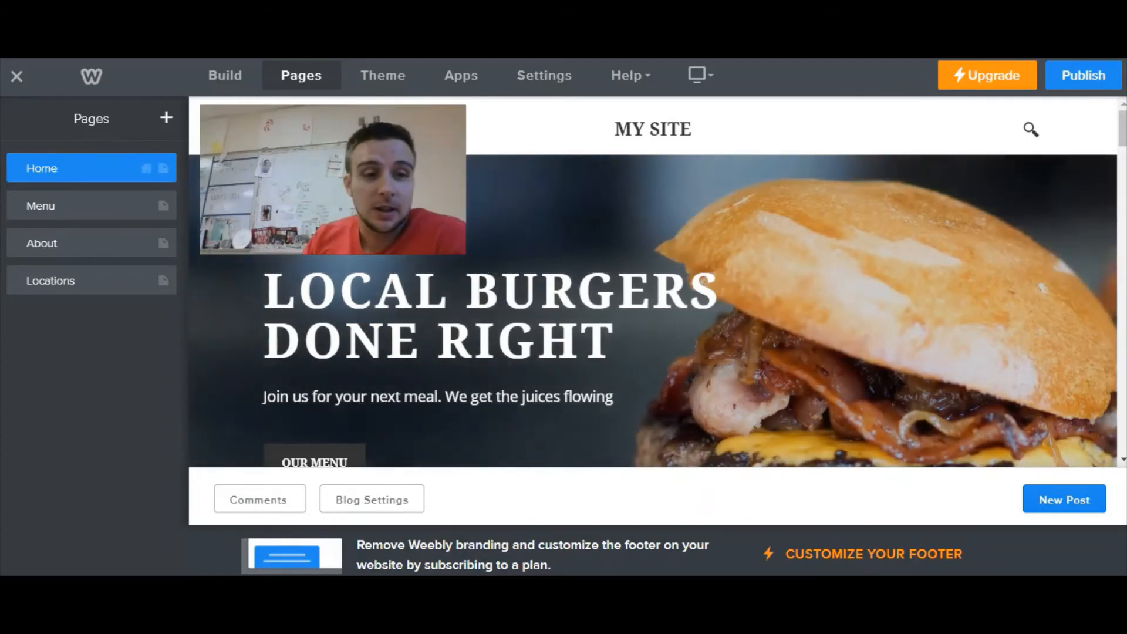
left_click(168, 119)
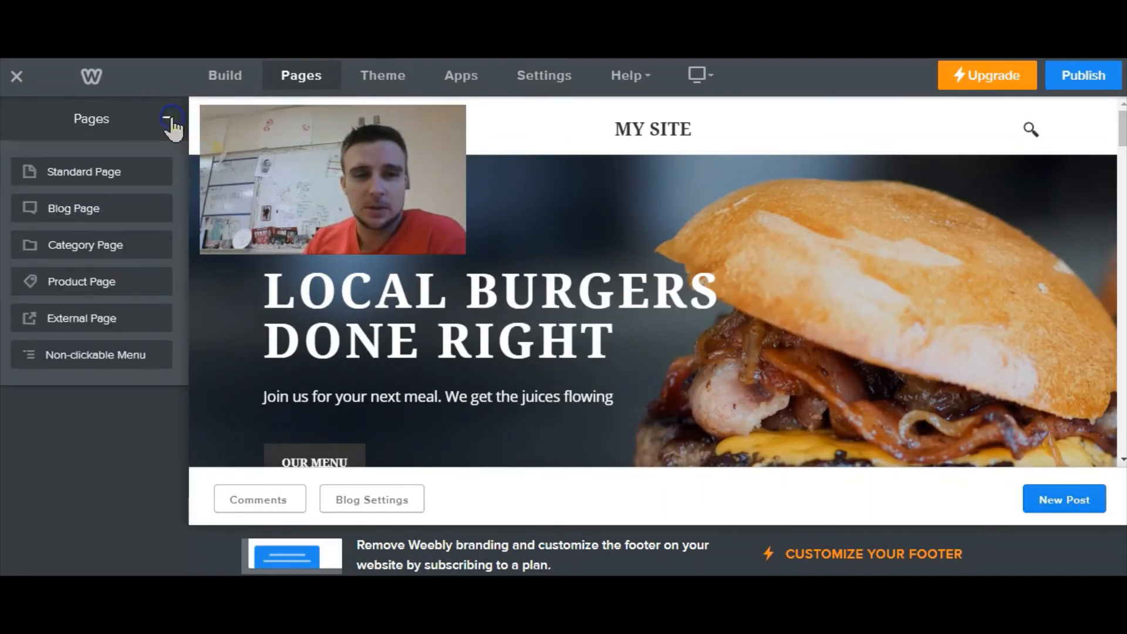
left_click(83, 209)
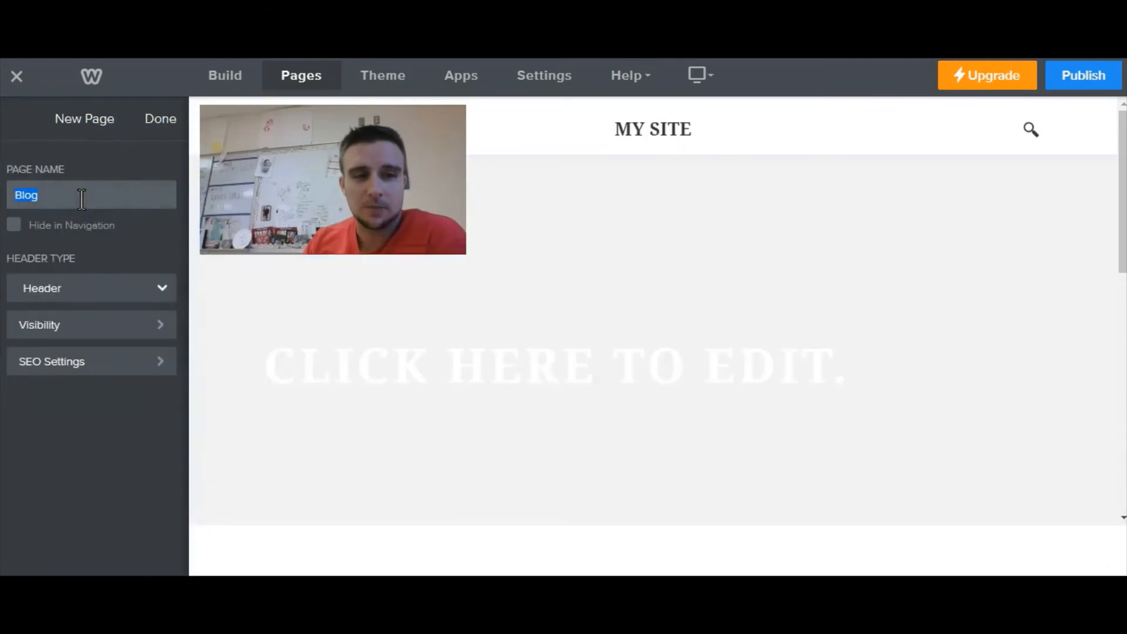
left_click(83, 196)
type("Th")
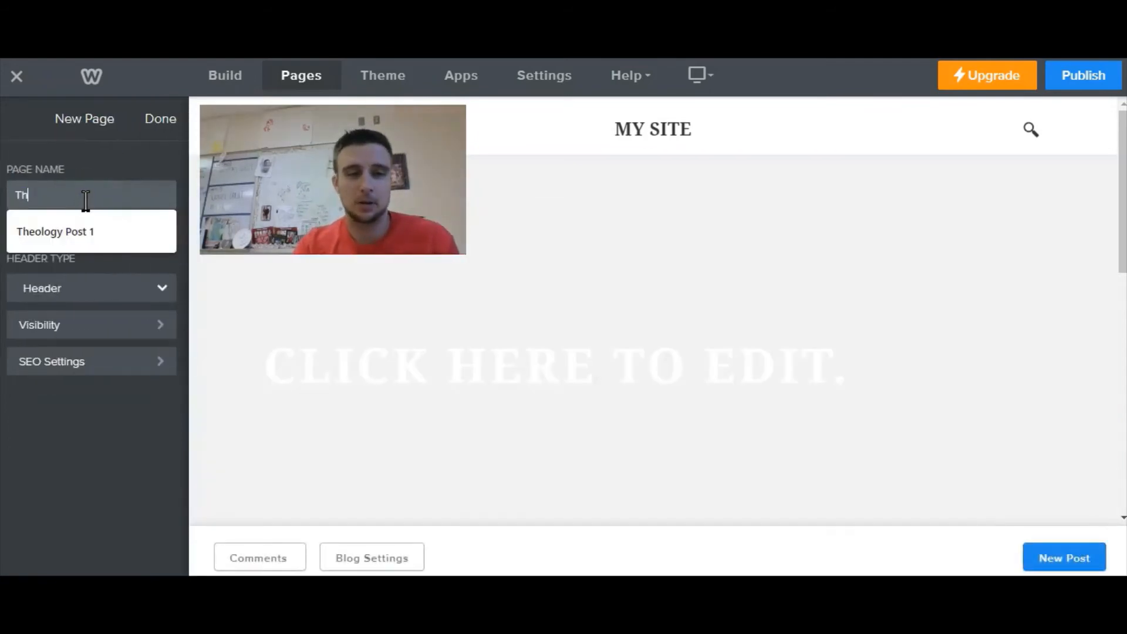
type("eological Post Week 1")
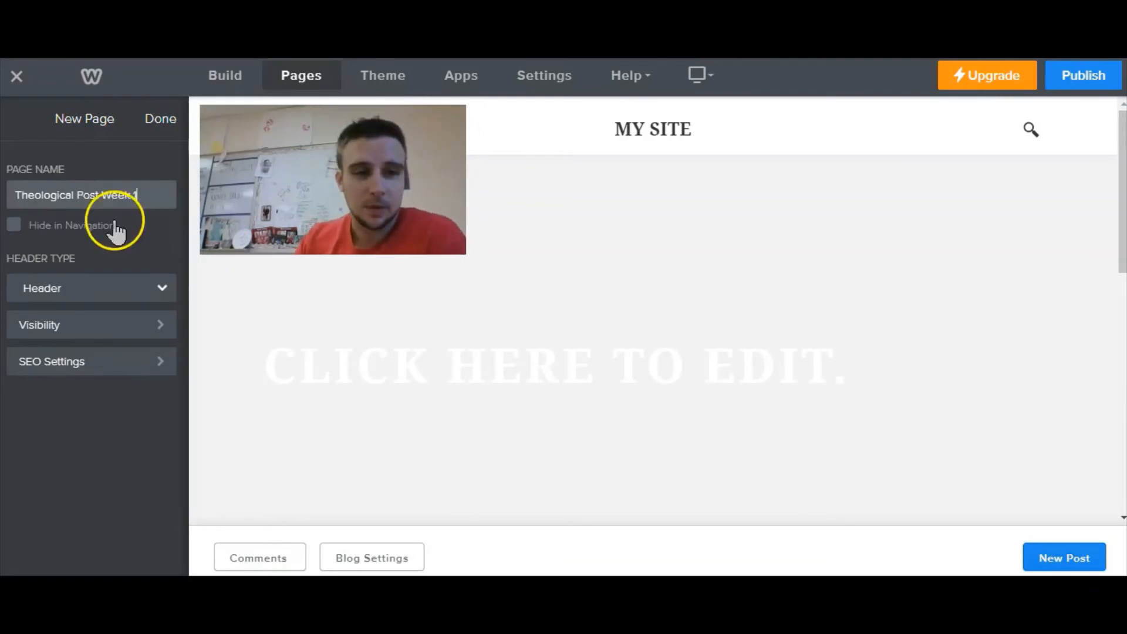
left_click(161, 120)
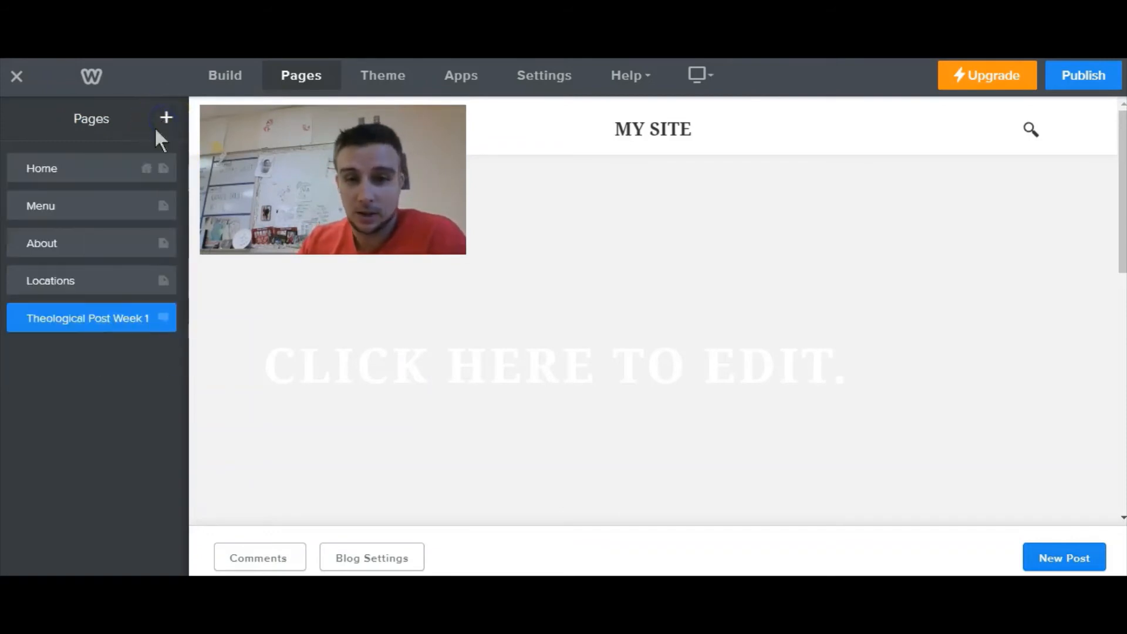
- Open the Theological Post Week 1 page and start a new blog post with a title element
left_click(96, 318)
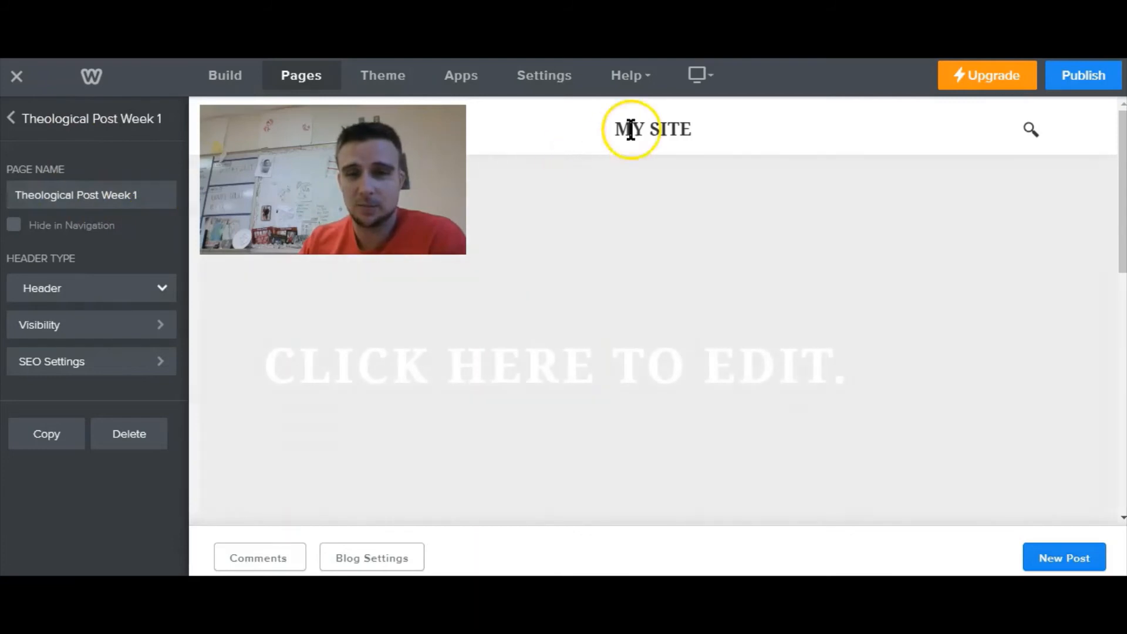
left_click(1055, 555)
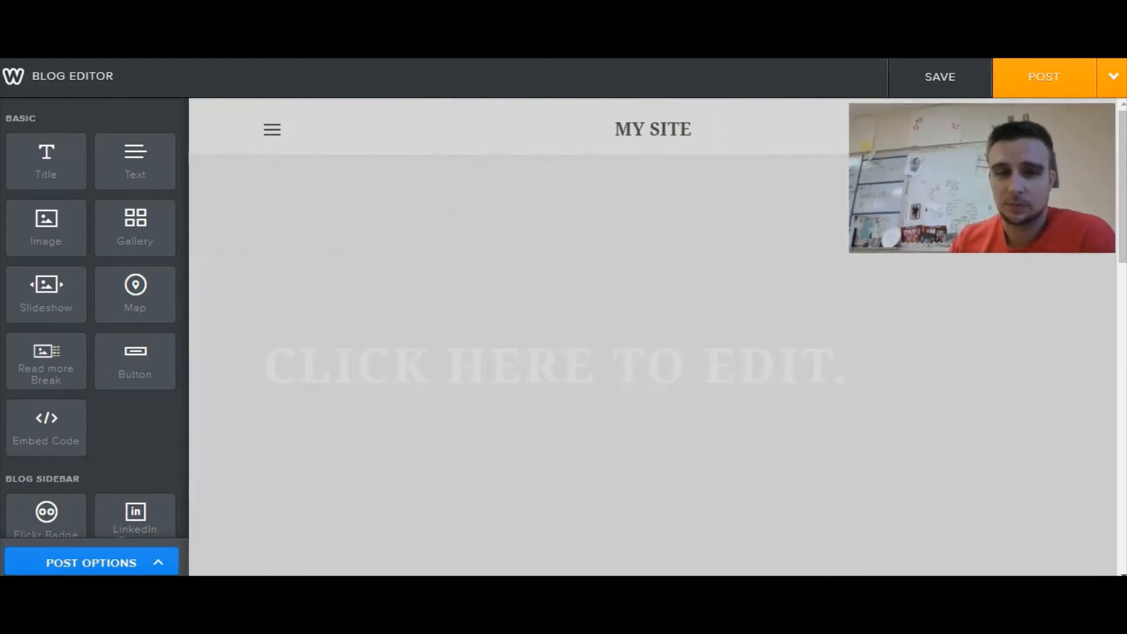
left_click_drag(65, 164, 223, 264)
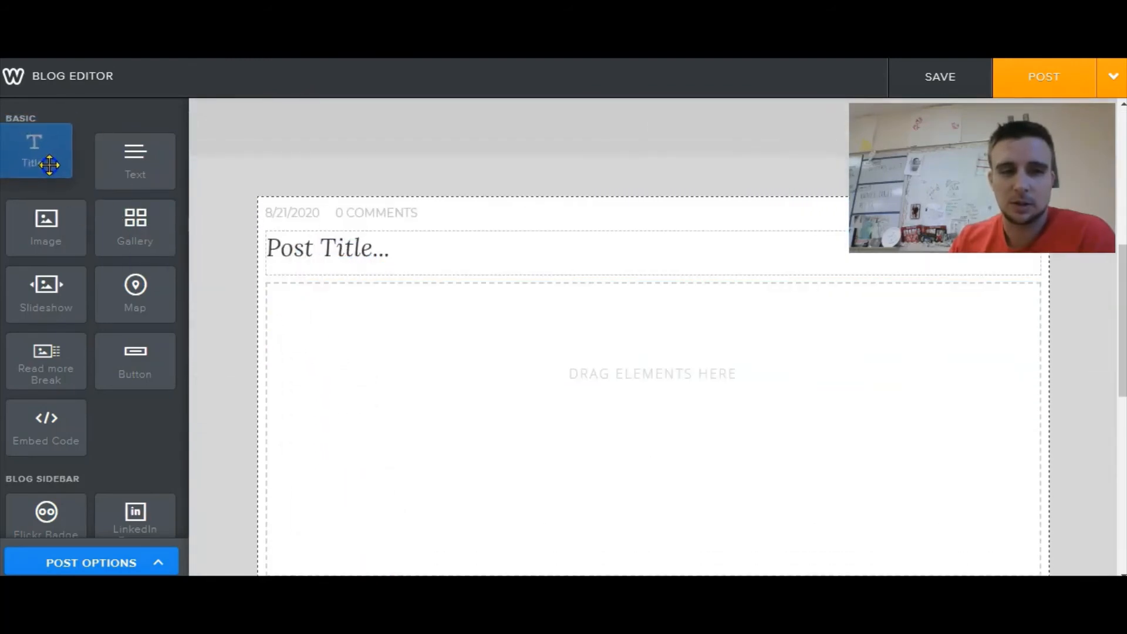
- Title the post Theological Thoughts Week 1 8/21/20
left_click(337, 248)
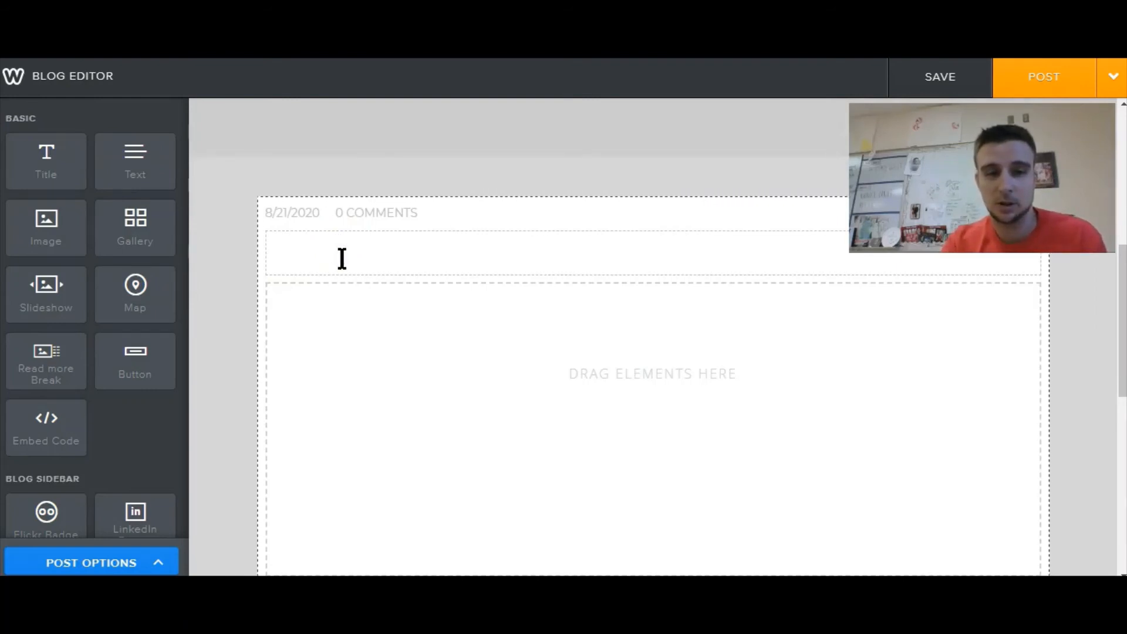
type("Theological")
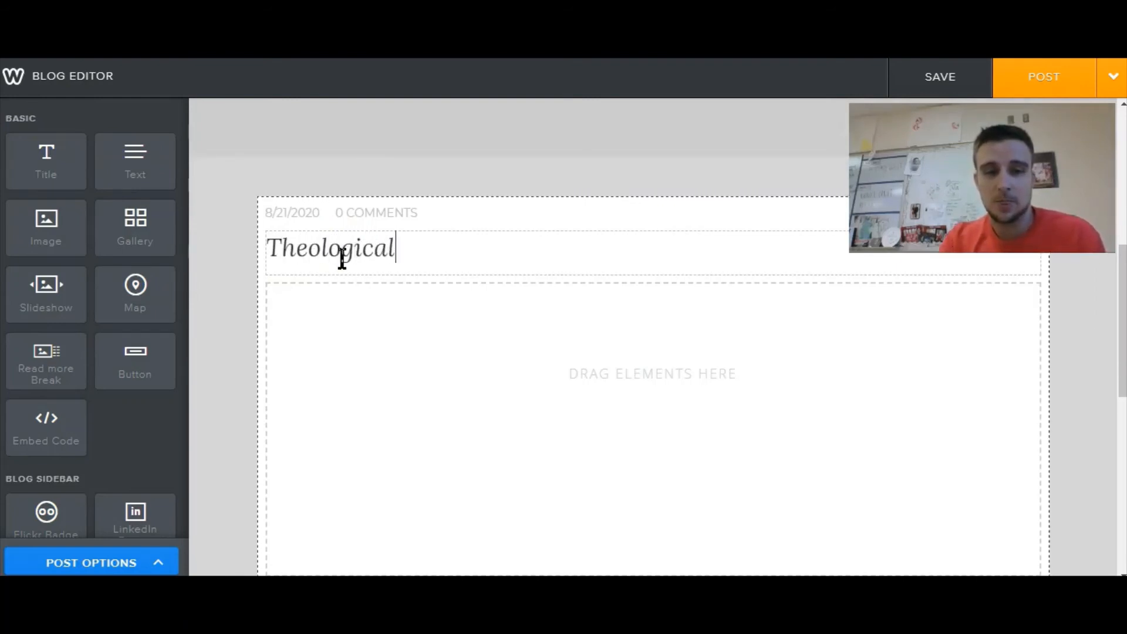
type(" Thoughts W")
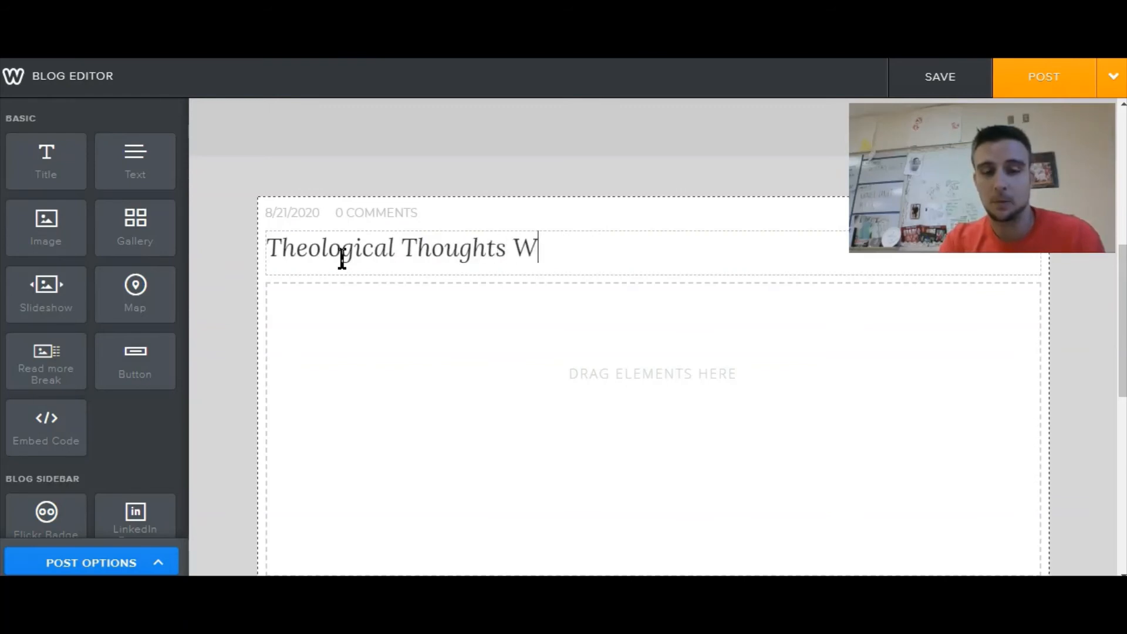
type("eek 1")
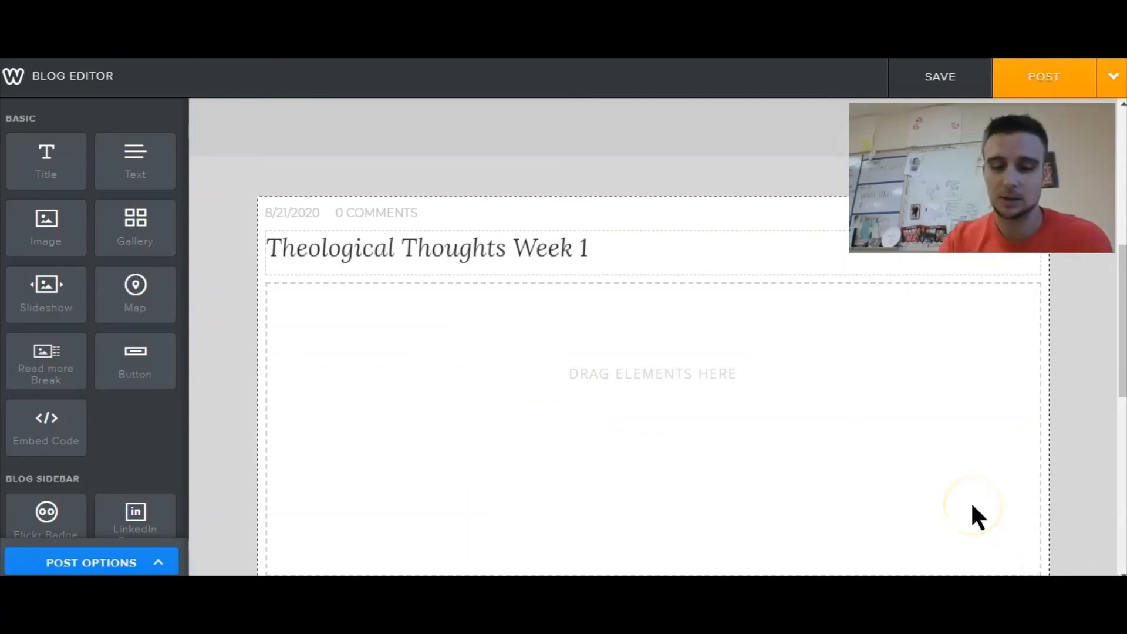
type("8/")
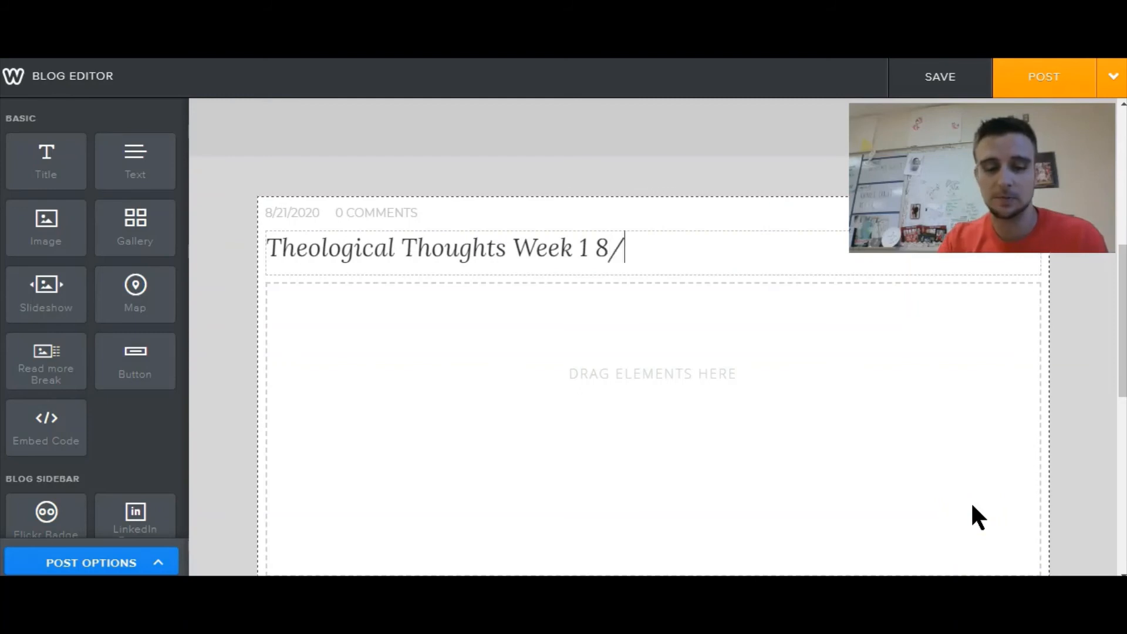
type("21/20")
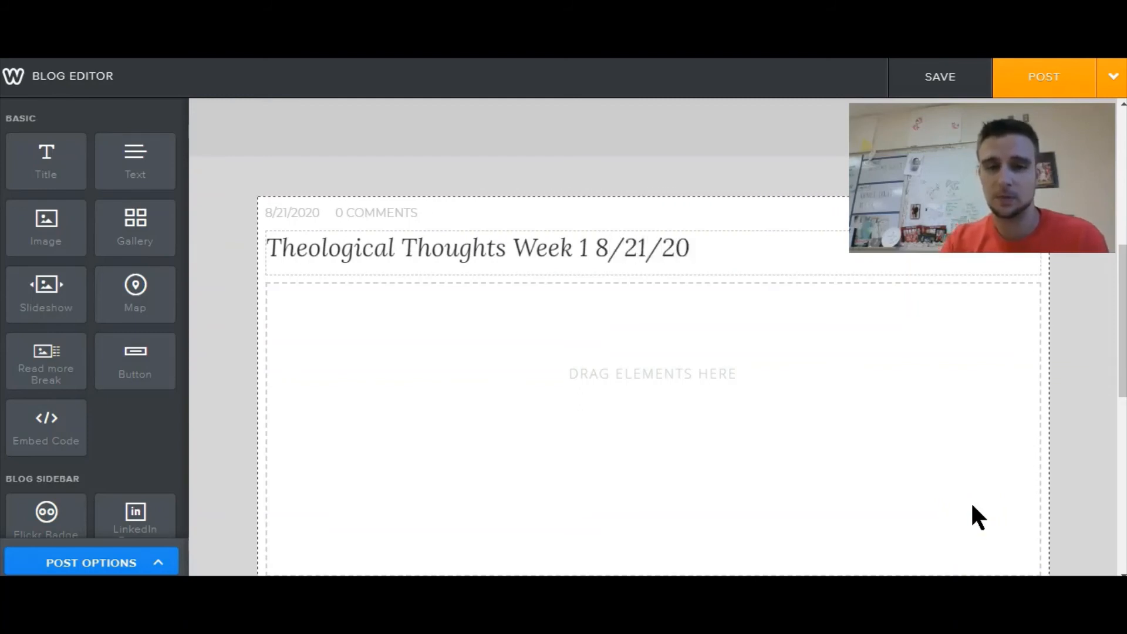
- Add a text block to the post body reading Start typing up a storm. and post it
left_click(526, 417)
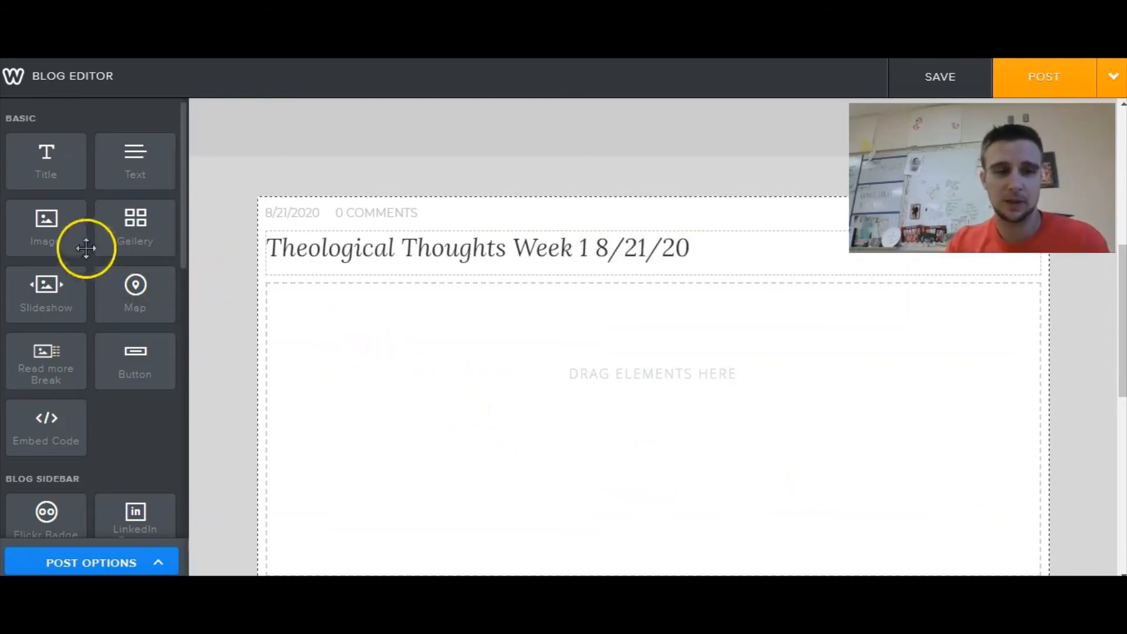
left_click_drag(122, 164, 332, 353)
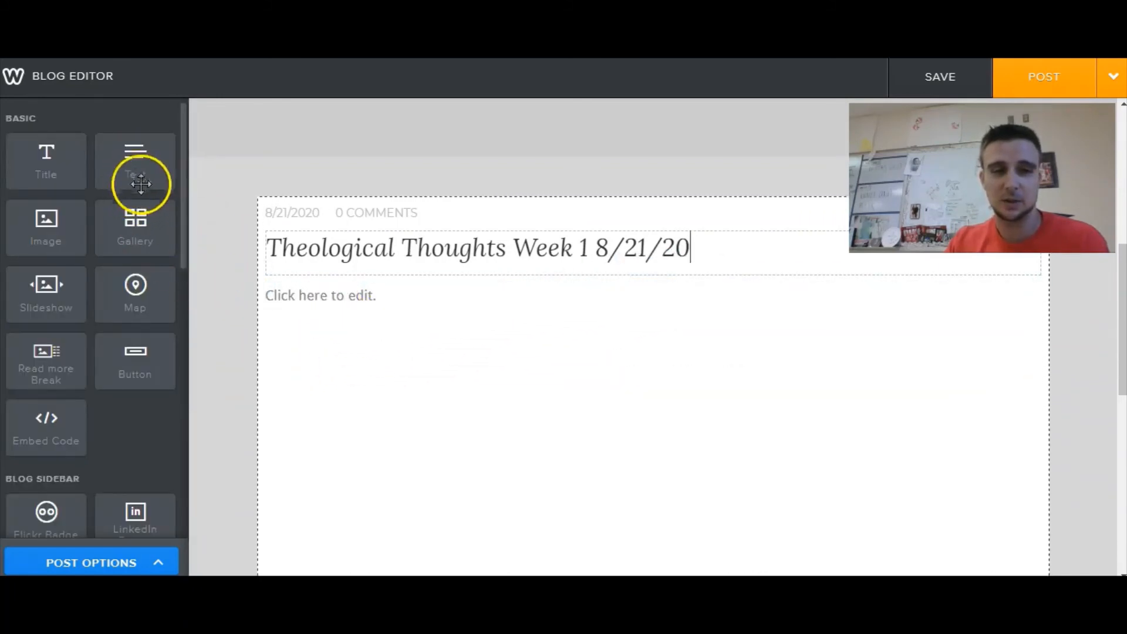
left_click(325, 297)
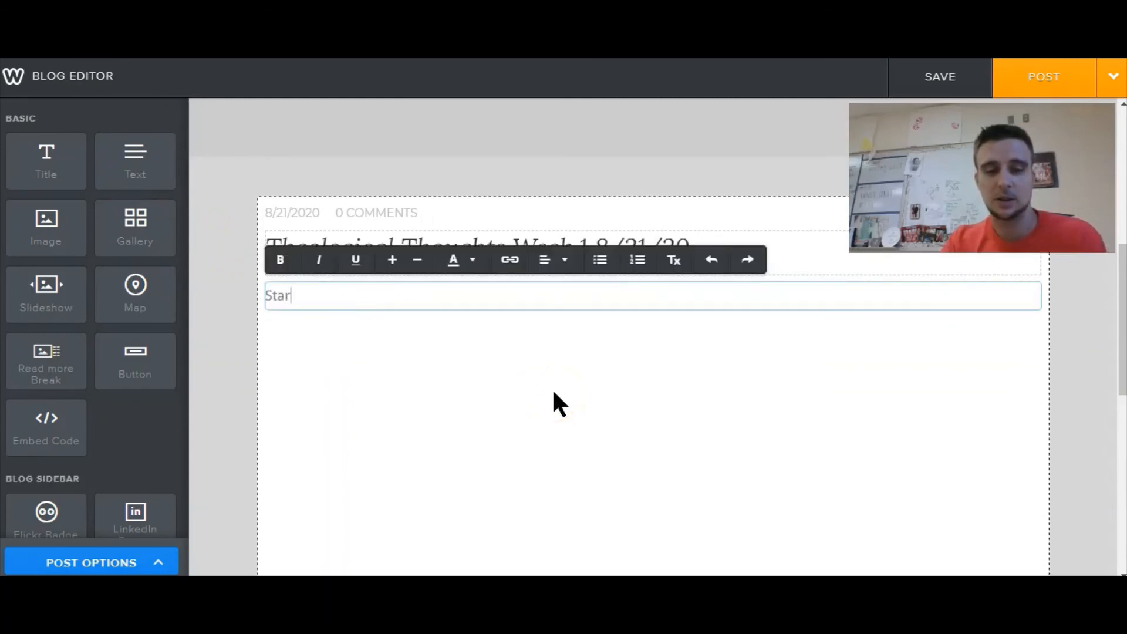
type("Start typing up a ")
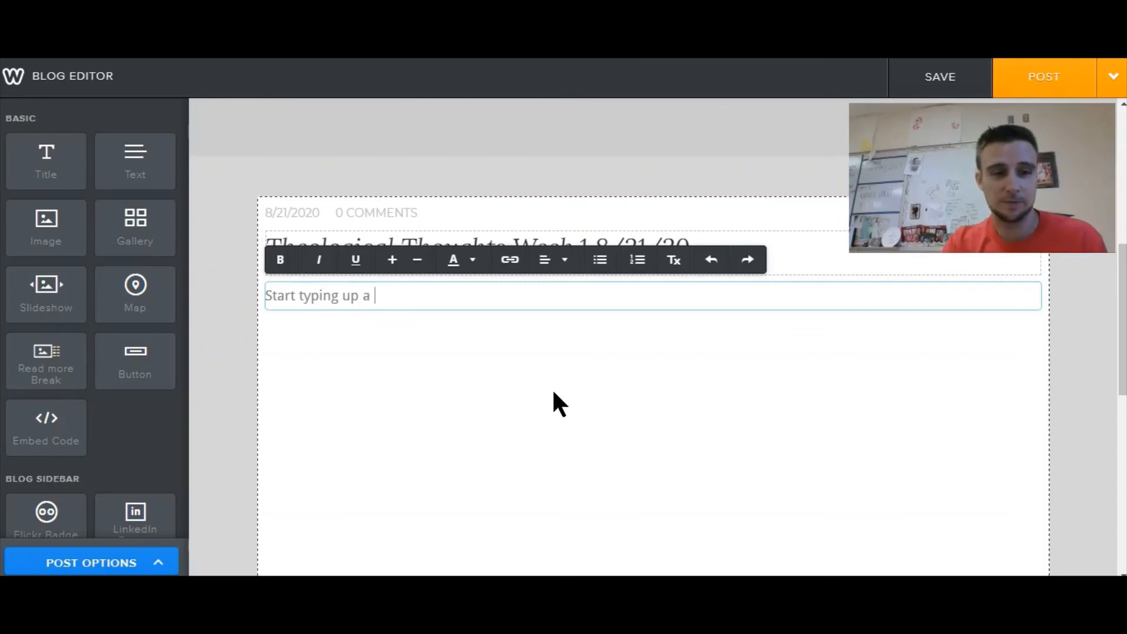
type("storm.")
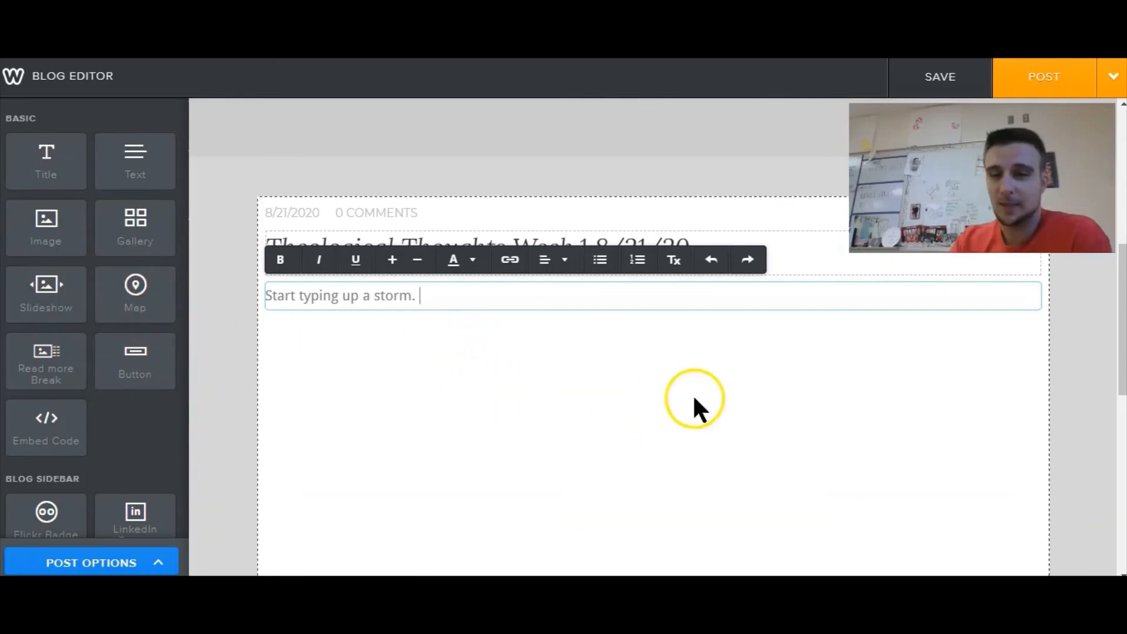
left_click(1045, 88)
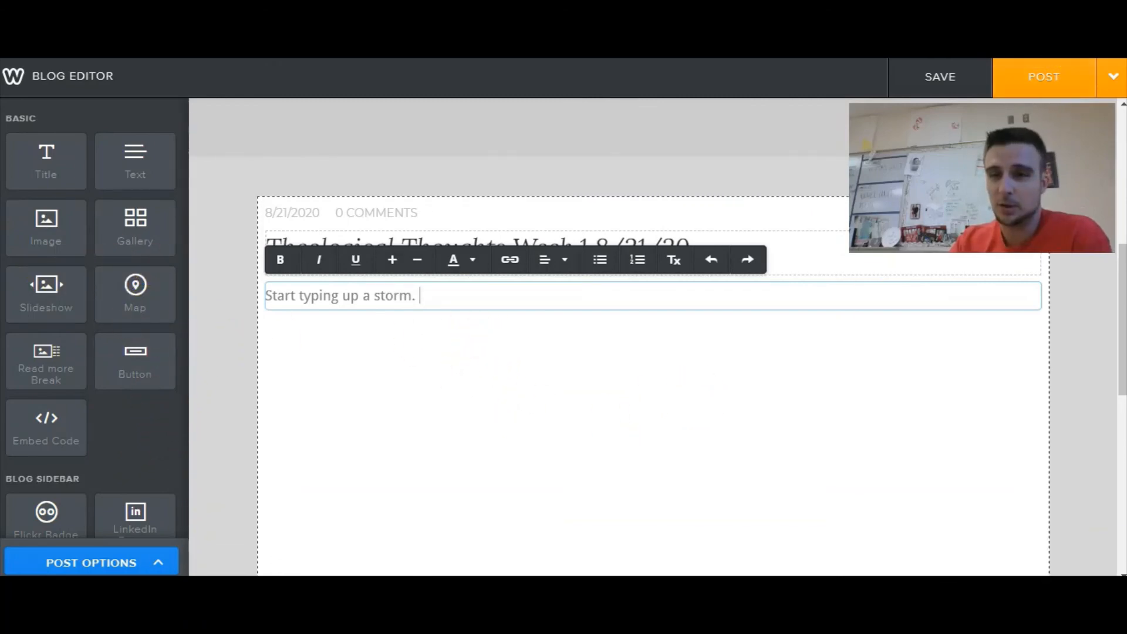